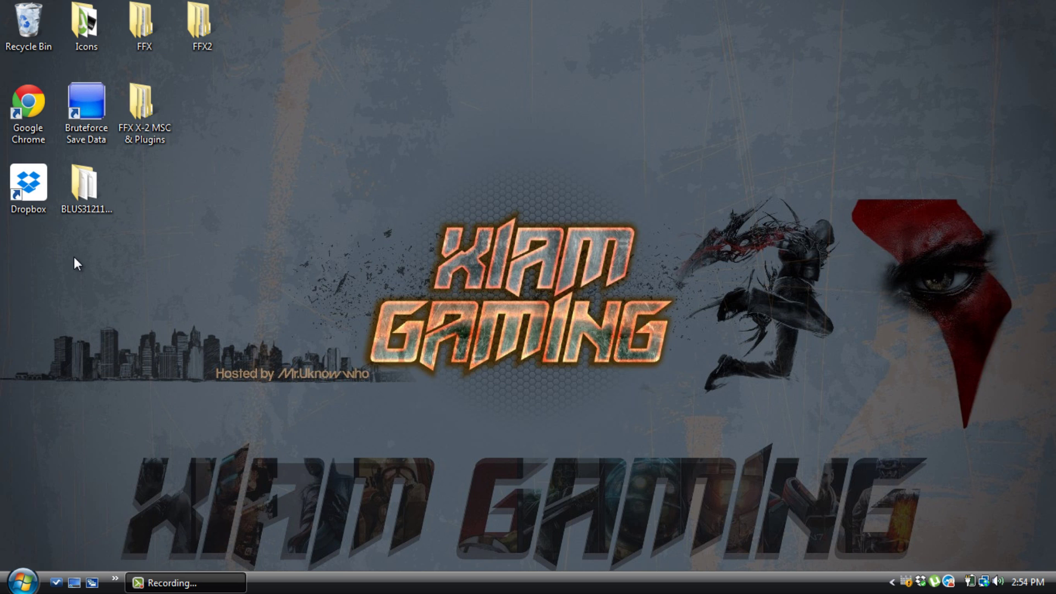
# Step: Check the save folder stored inside the FFX folder on the desktop
pyautogui.doubleClick(154, 38)
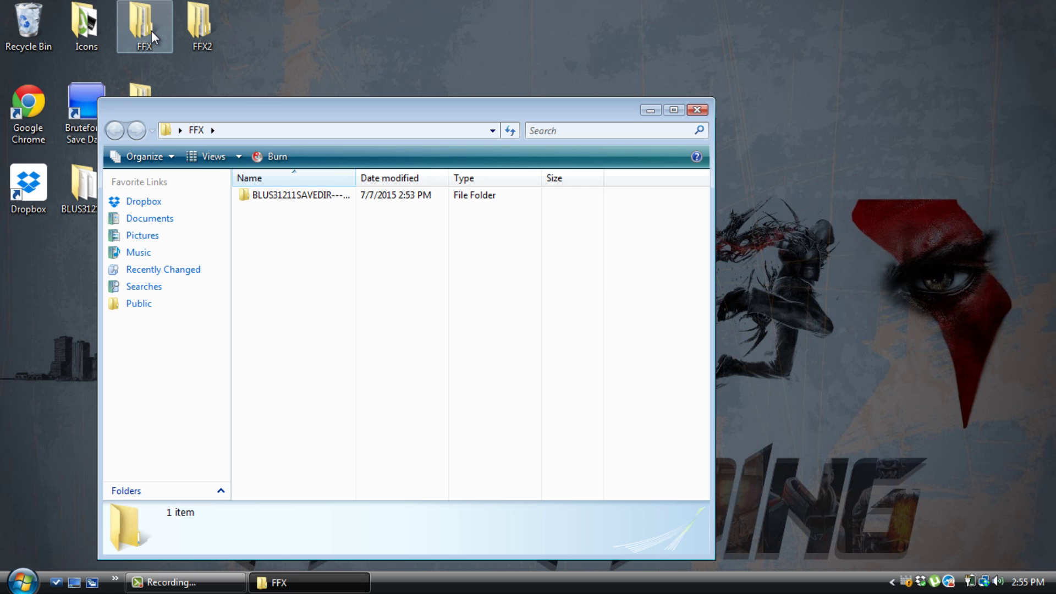
pyautogui.click(279, 197)
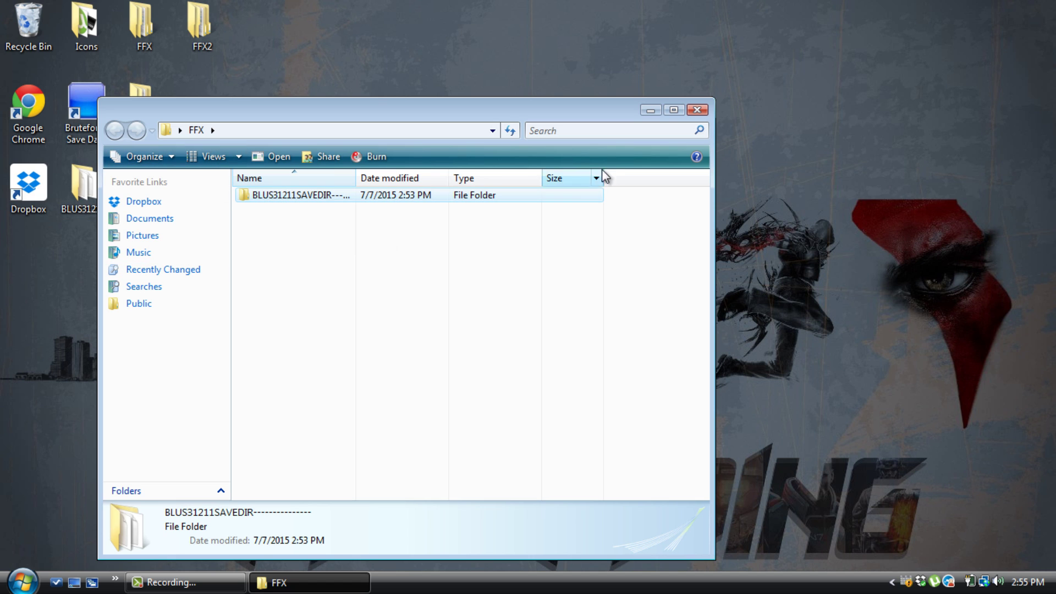
pyautogui.click(694, 110)
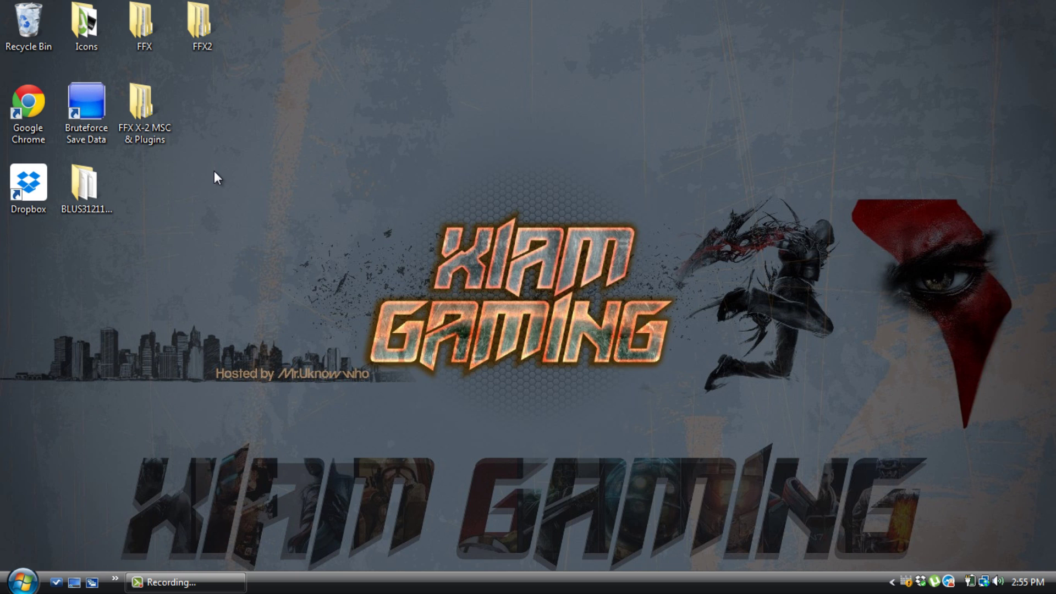
# Step: Launch Bruteforce Save Data without updating the cheats and compare the listed FFX and FFX2 save entries
pyautogui.doubleClick(94, 109)
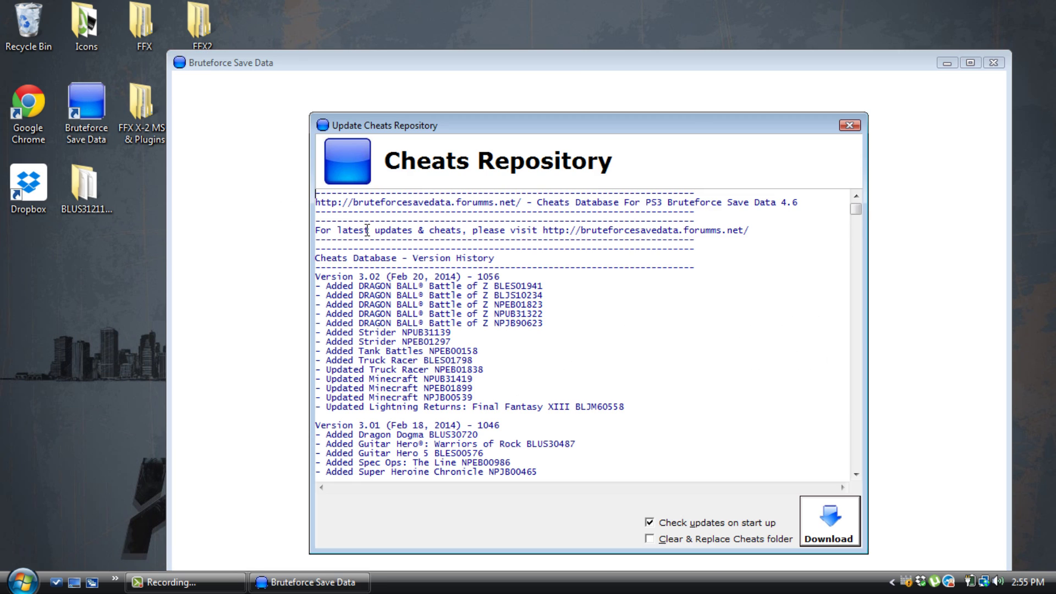
pyautogui.click(846, 127)
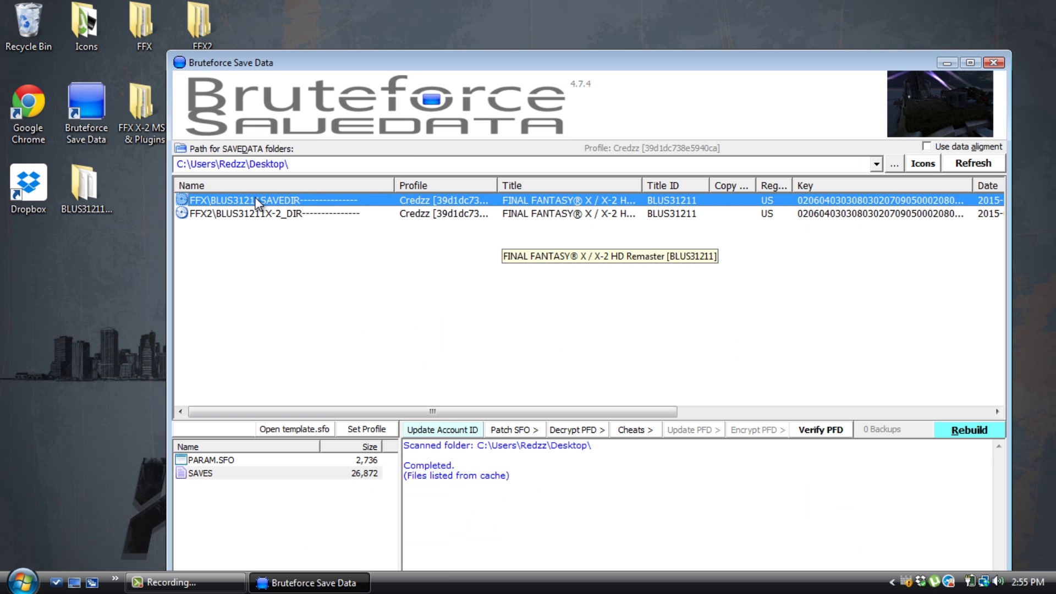
pyautogui.click(203, 215)
pyautogui.click(203, 201)
pyautogui.click(201, 209)
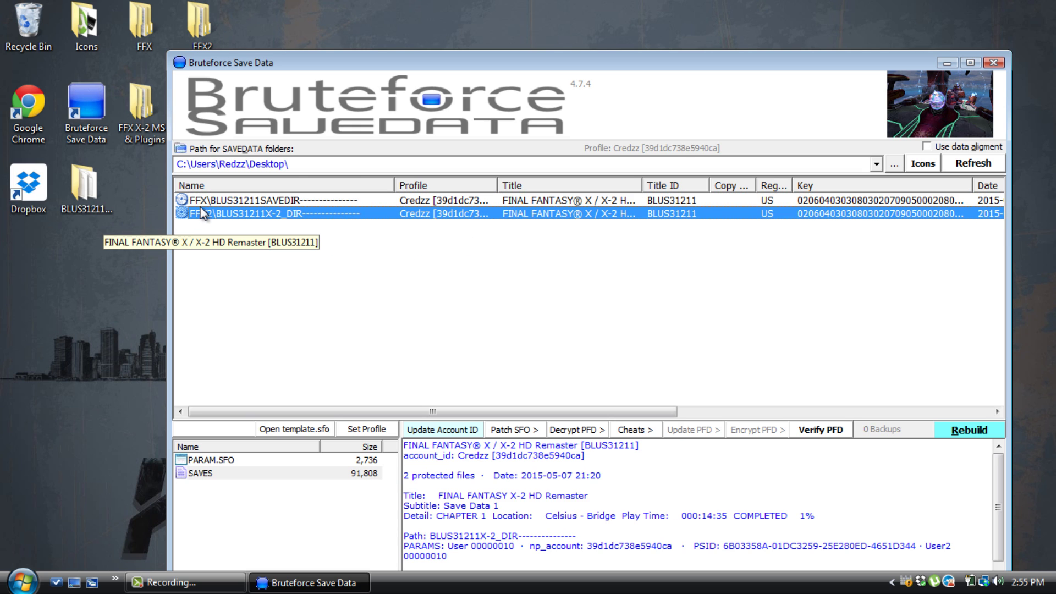
# Step: Decrypt the SAVES file of the FFX BLUS31211SAVEDIR save
pyautogui.click(204, 201)
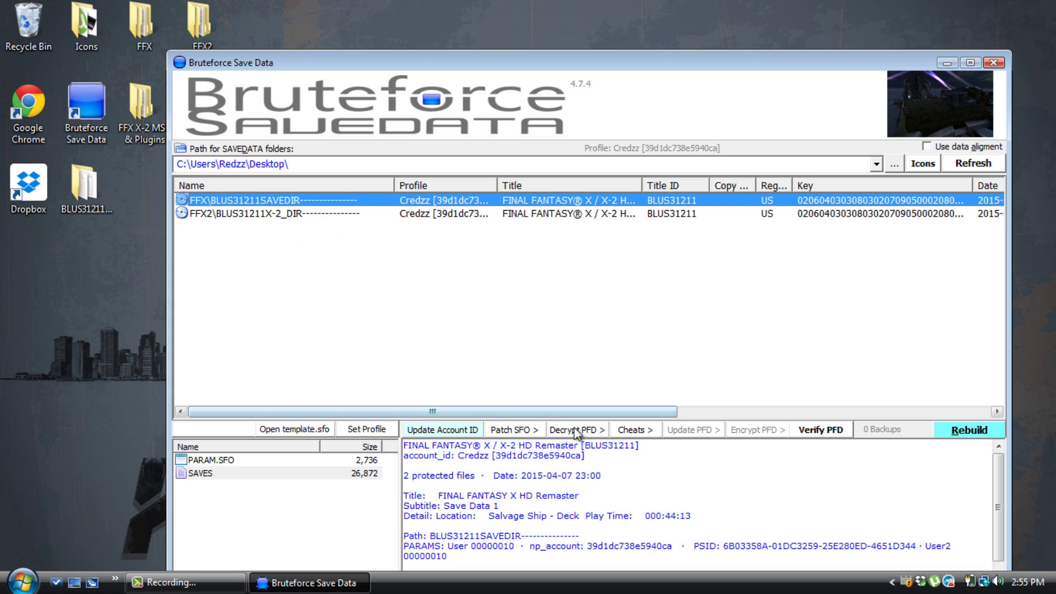
pyautogui.click(589, 430)
pyautogui.click(593, 451)
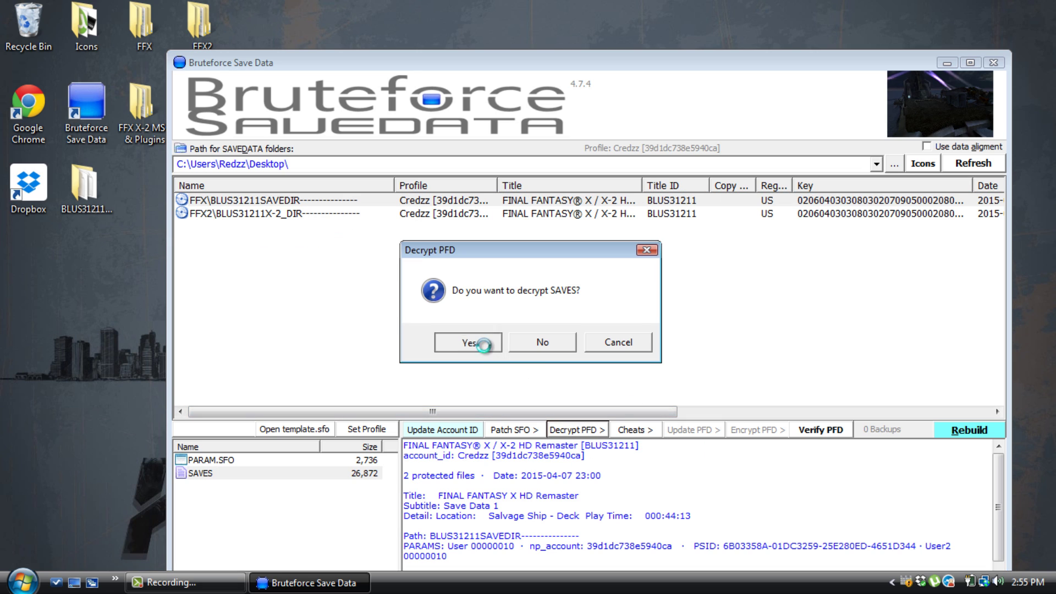
pyautogui.press('Return')
# Step: Apply the Final Fantasy X cheats Max Money, All Music/Movies Spheres, Key Items and Tidus Ultimate Weapon (Equipment Slot 1) to the decrypted save
pyautogui.click(644, 428)
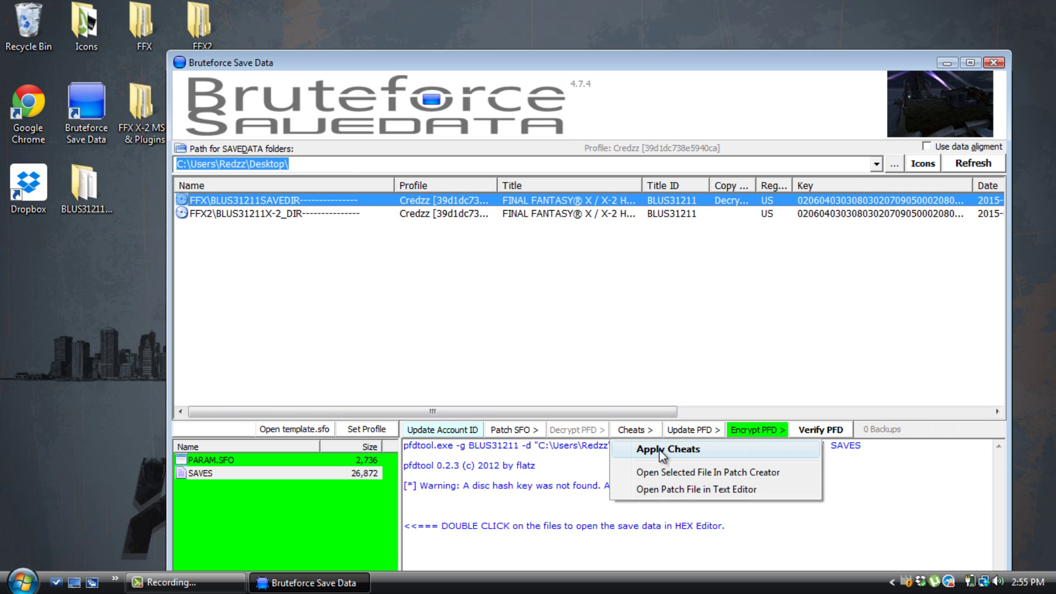
pyautogui.click(660, 450)
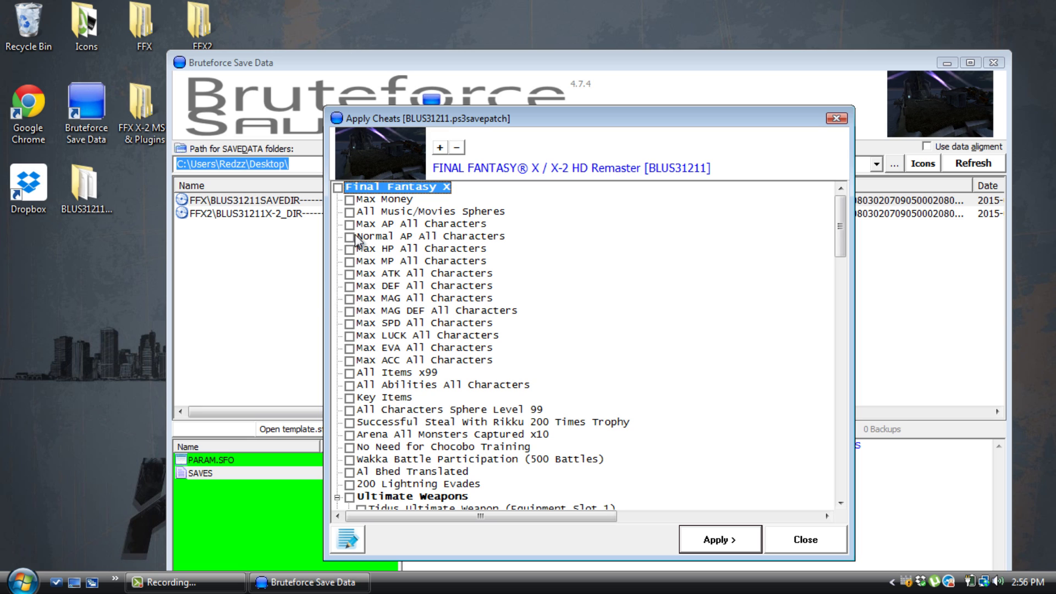
pyautogui.click(350, 200)
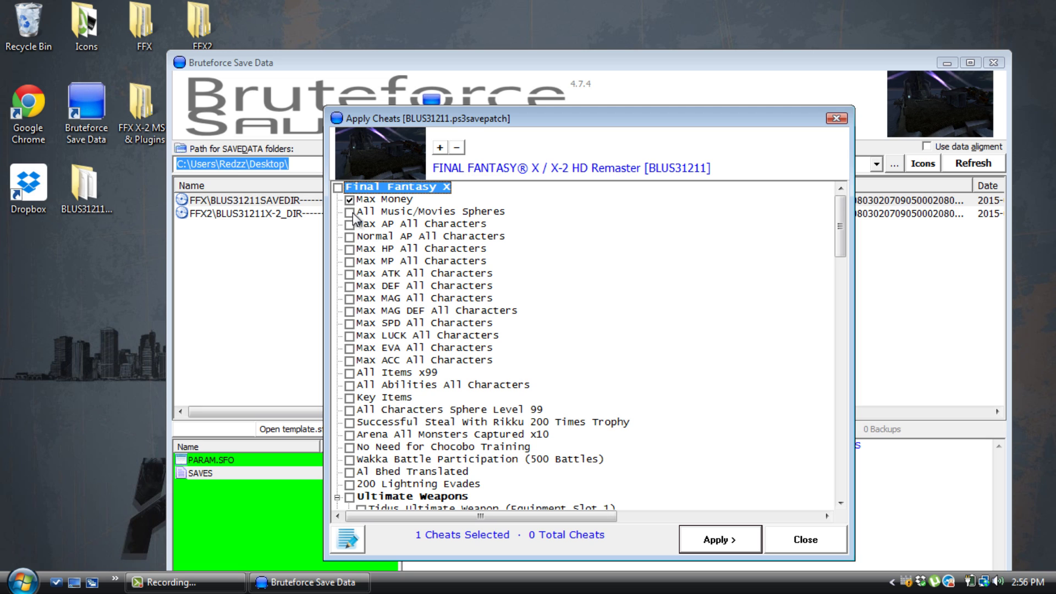
pyautogui.click(350, 212)
pyautogui.click(350, 398)
pyautogui.moveTo(840, 243); pyautogui.dragTo(840, 289)
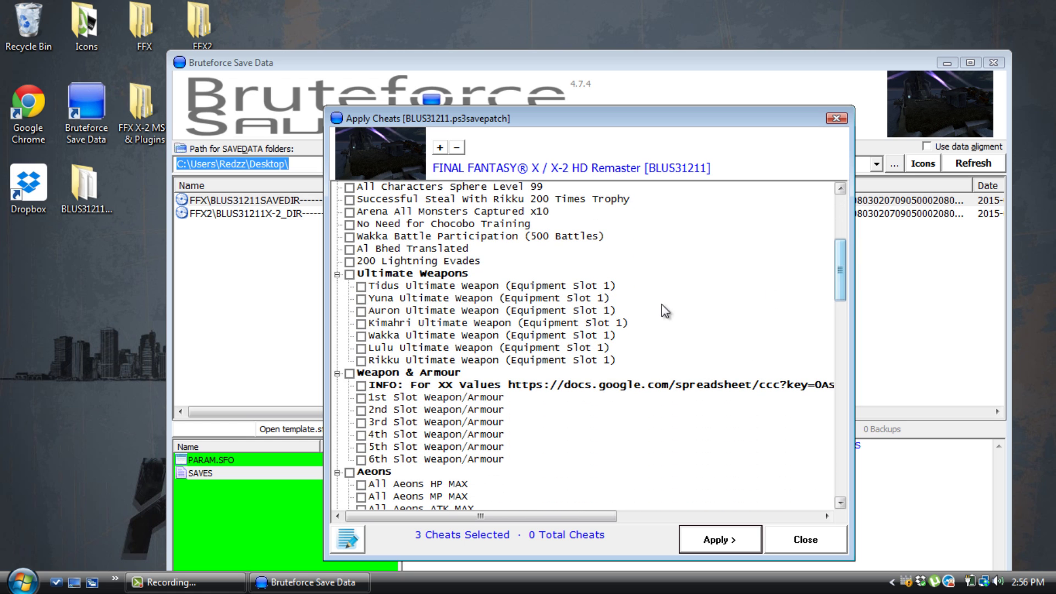
pyautogui.click(361, 286)
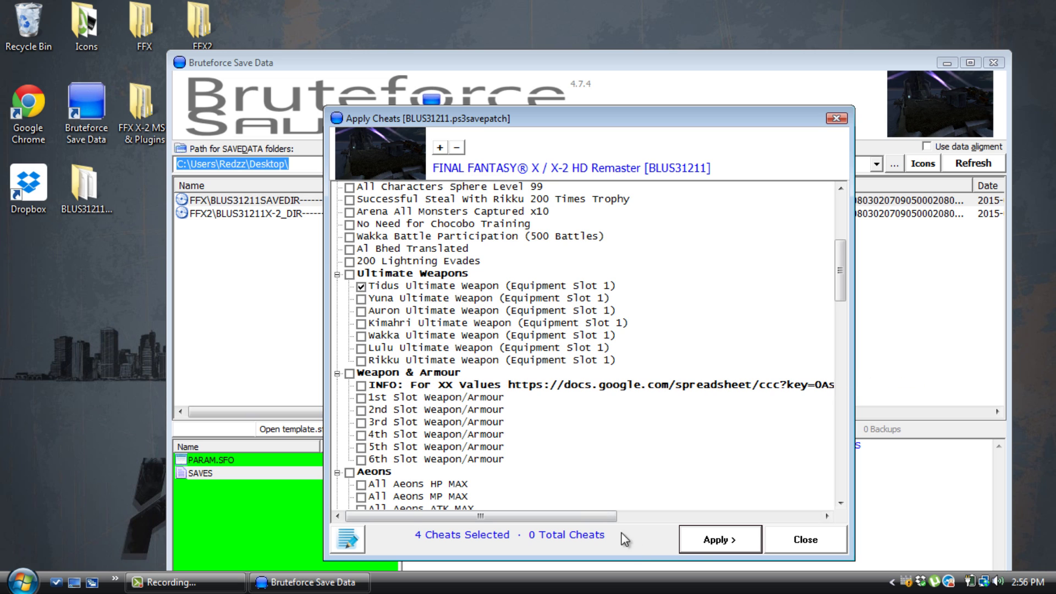
pyautogui.click(703, 539)
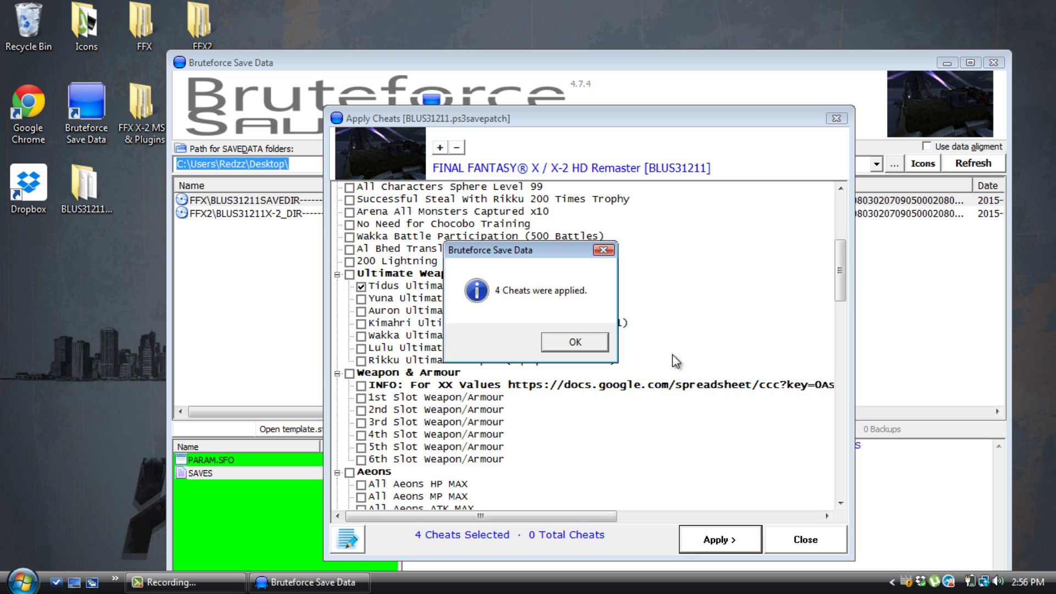
pyautogui.click(561, 341)
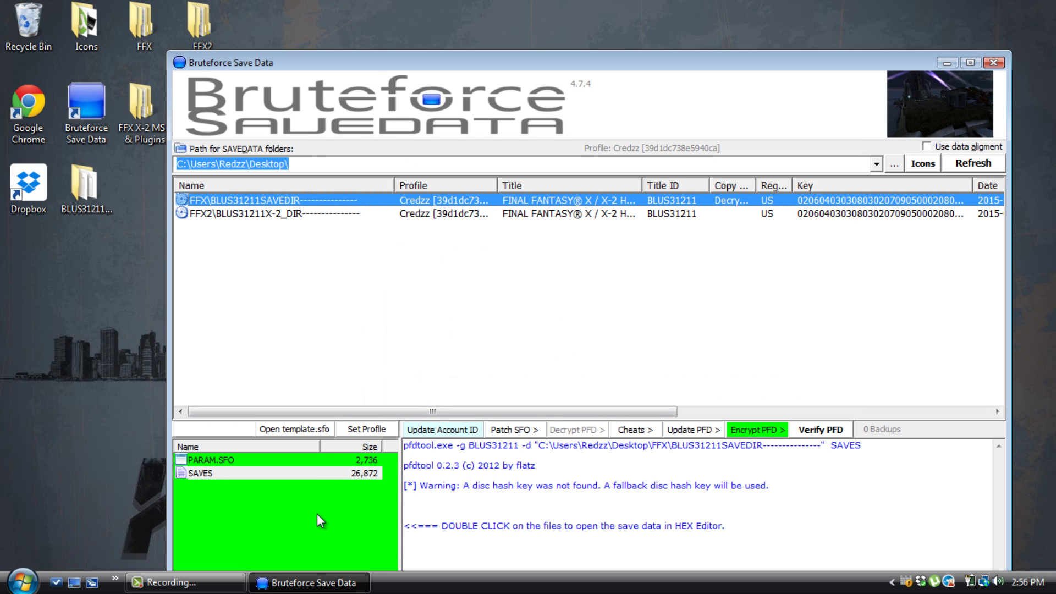
# Step: Open the FFX X-2 MSC & Plugins folder on the desktop and look through its Plugins subfolder
pyautogui.click(946, 63)
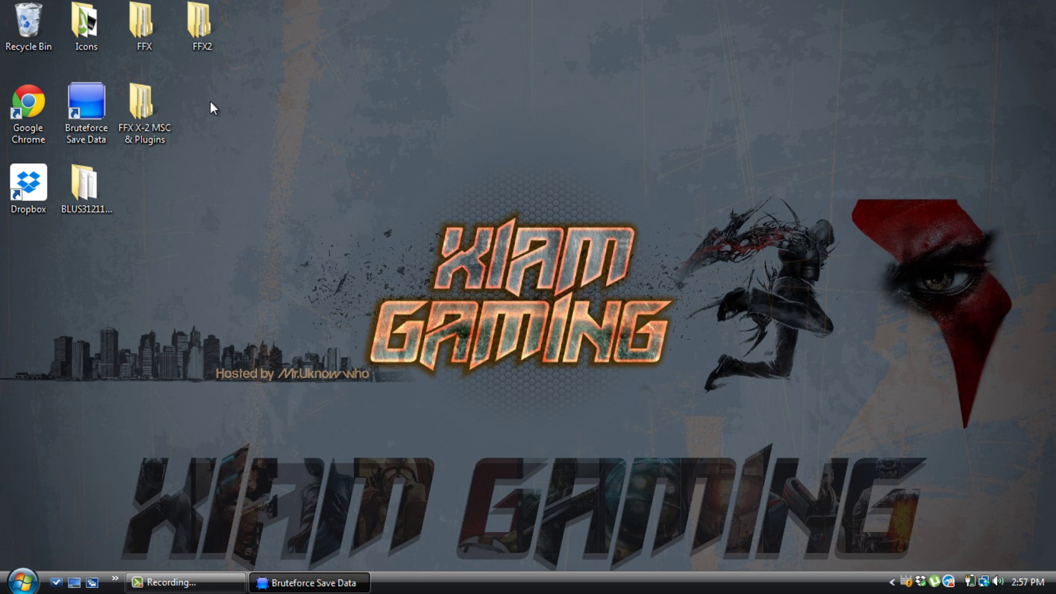
pyautogui.doubleClick(142, 110)
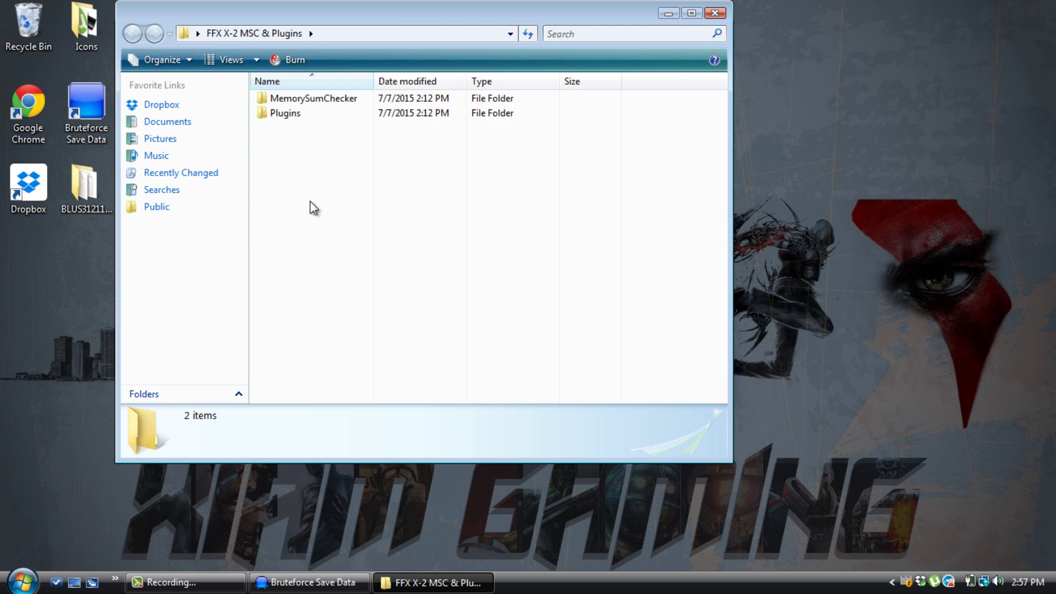
pyautogui.doubleClick(289, 114)
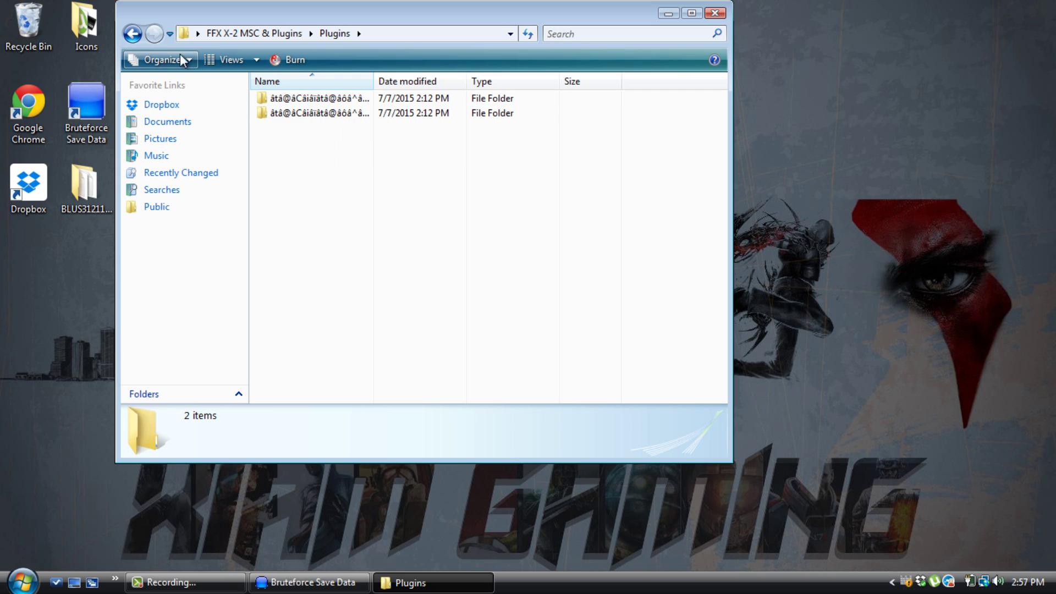
pyautogui.click(132, 34)
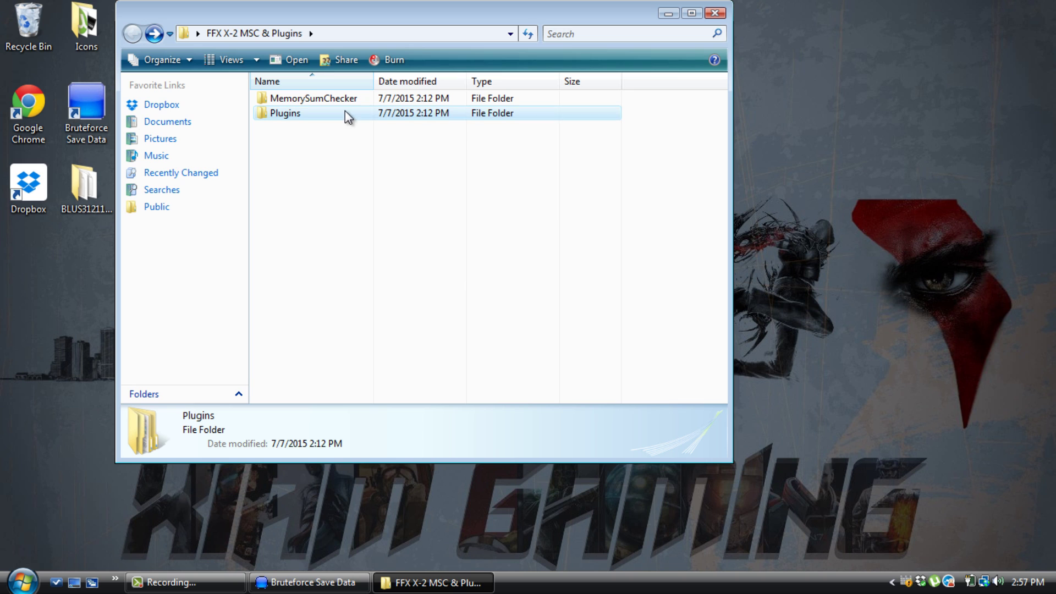
pyautogui.doubleClick(272, 115)
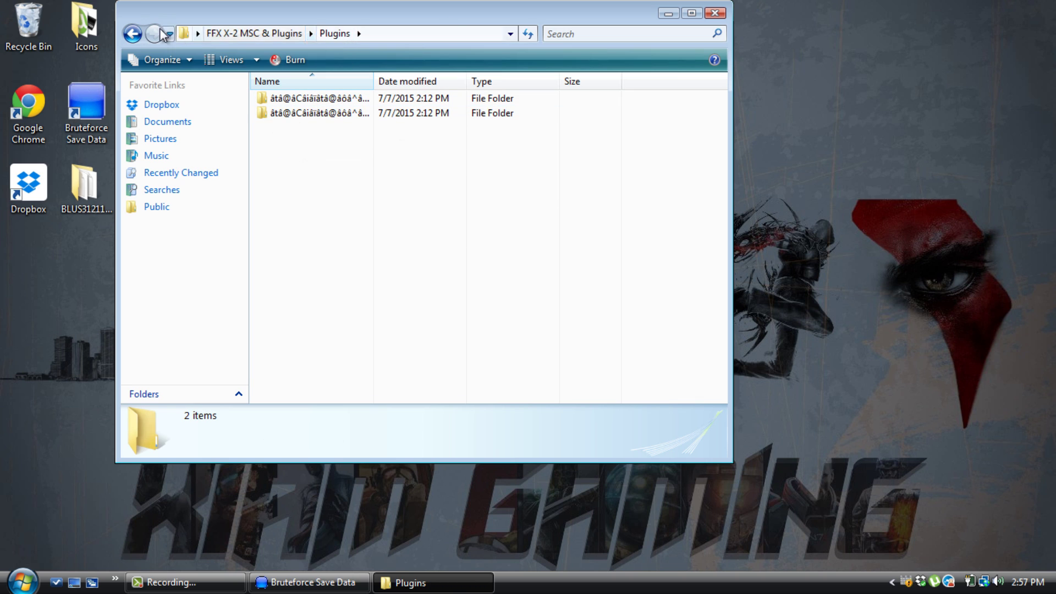
pyautogui.click(132, 34)
# Step: Launch MemorySumChecker from its folder and choose the Final Fantasy X HD entry as the game
pyautogui.doubleClick(283, 96)
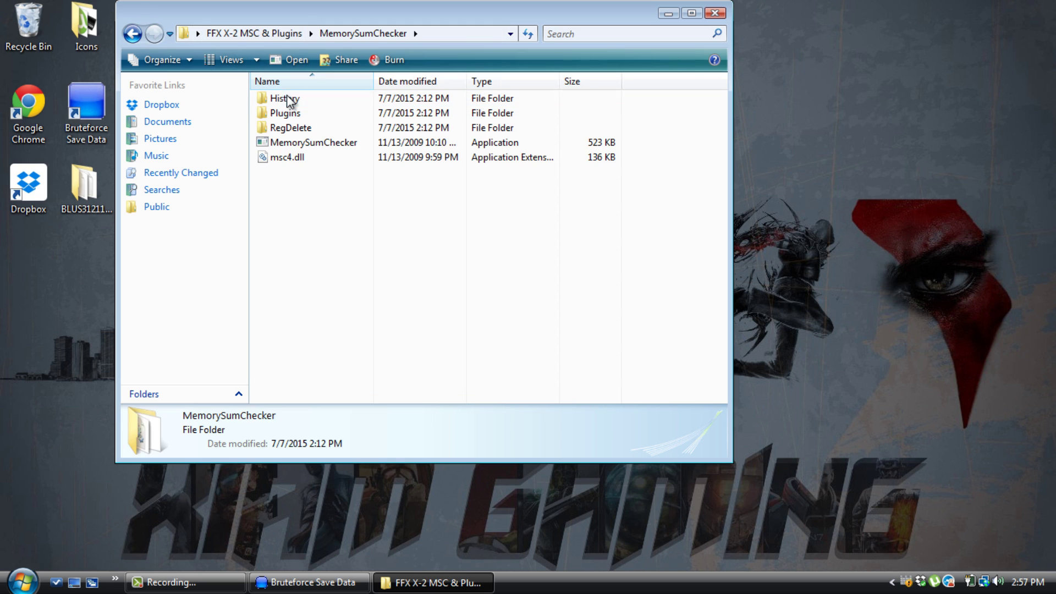
pyautogui.click(313, 144)
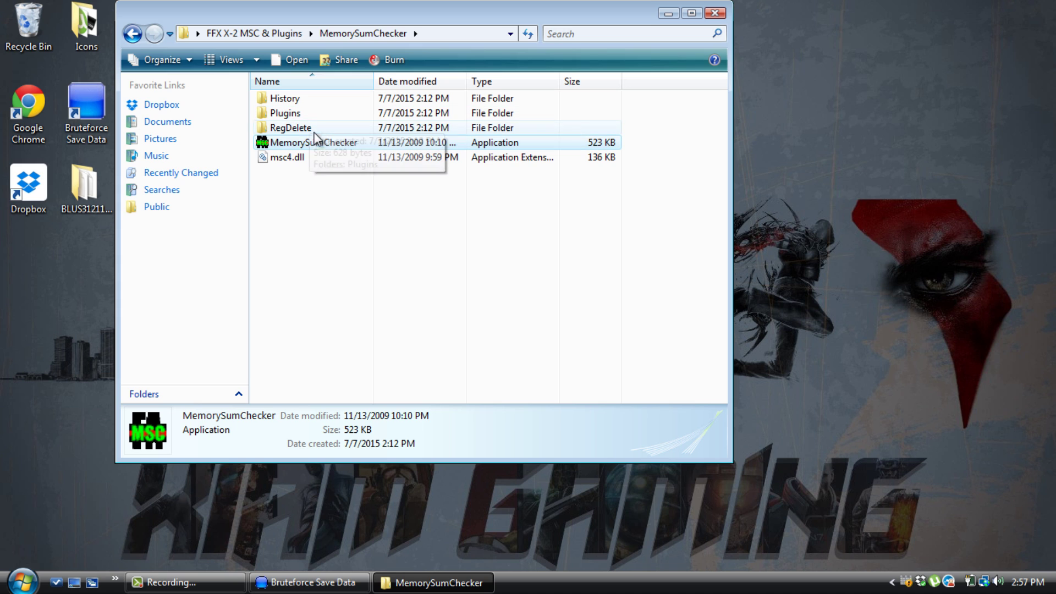
pyautogui.doubleClick(319, 142)
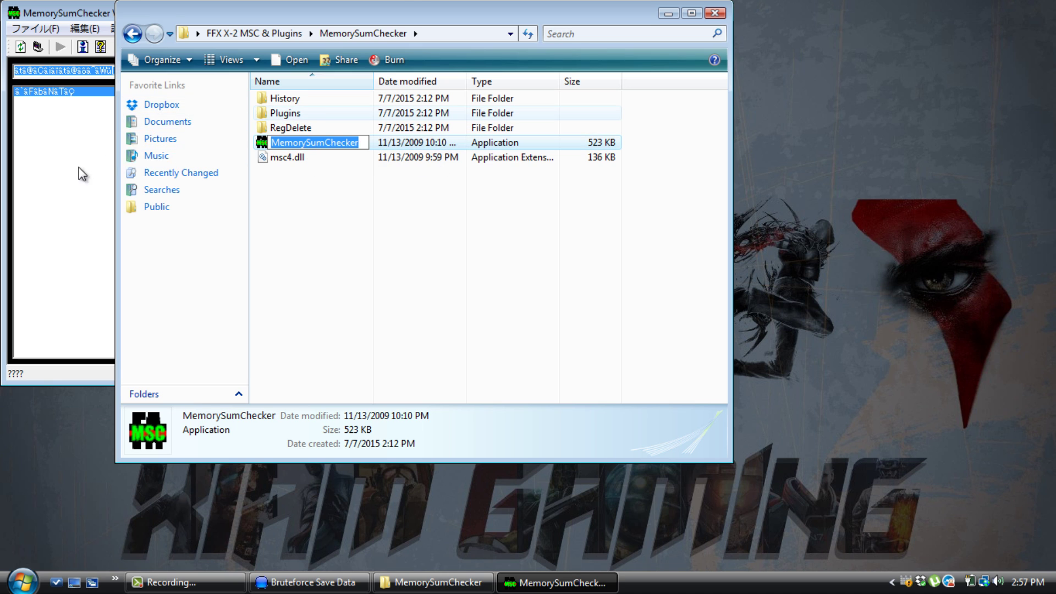
pyautogui.click(55, 175)
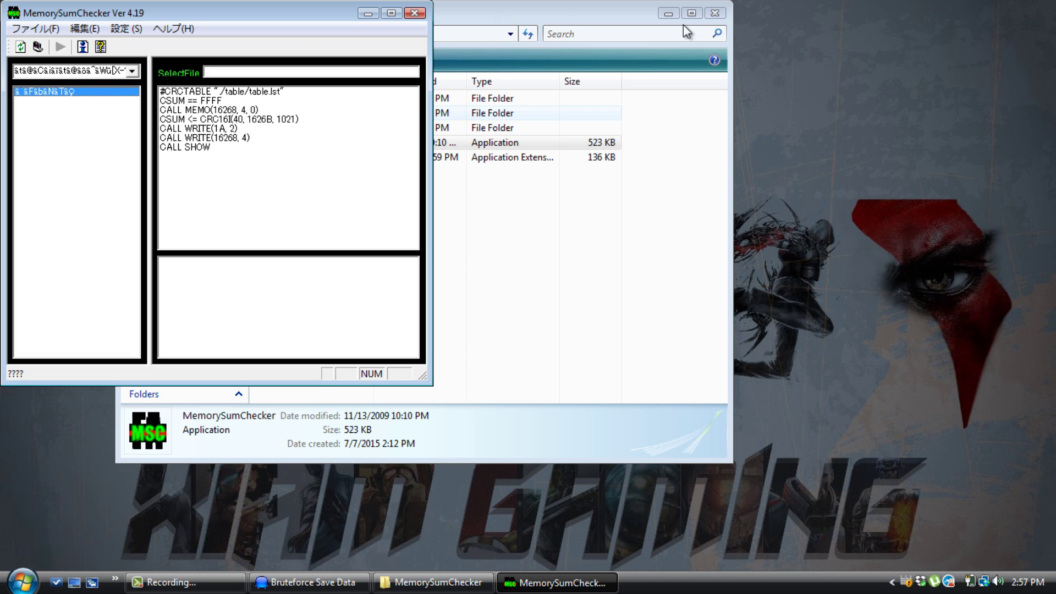
pyautogui.click(715, 12)
pyautogui.moveTo(313, 13); pyautogui.dragTo(547, 95)
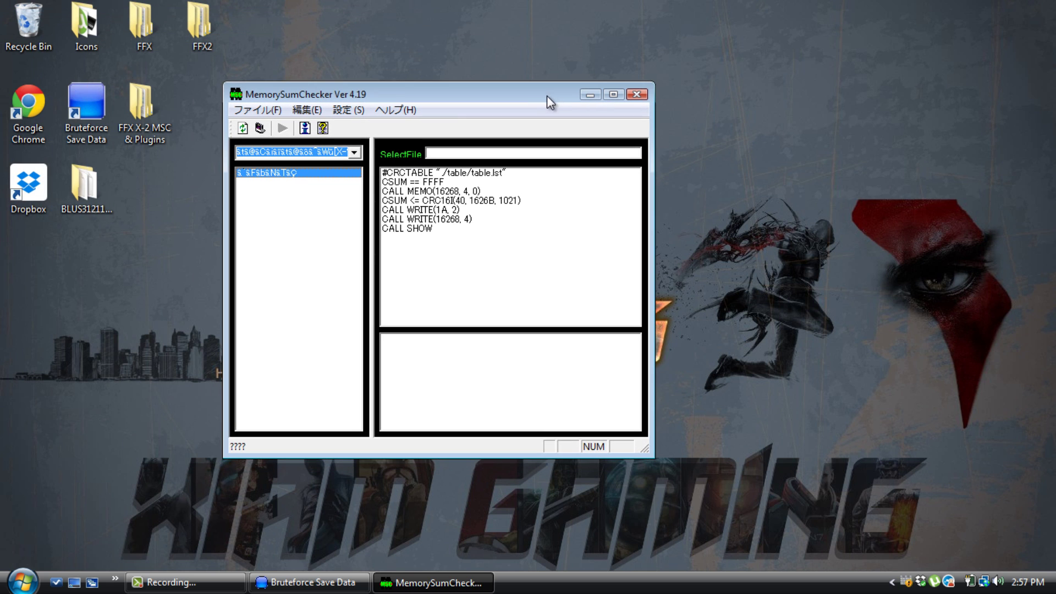
pyautogui.click(354, 152)
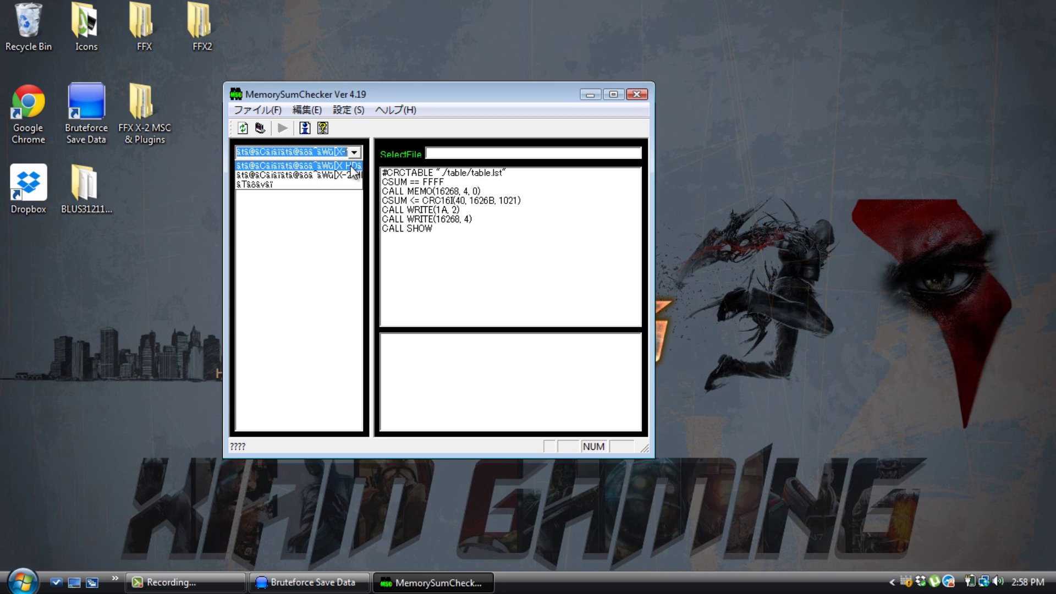
pyautogui.click(351, 166)
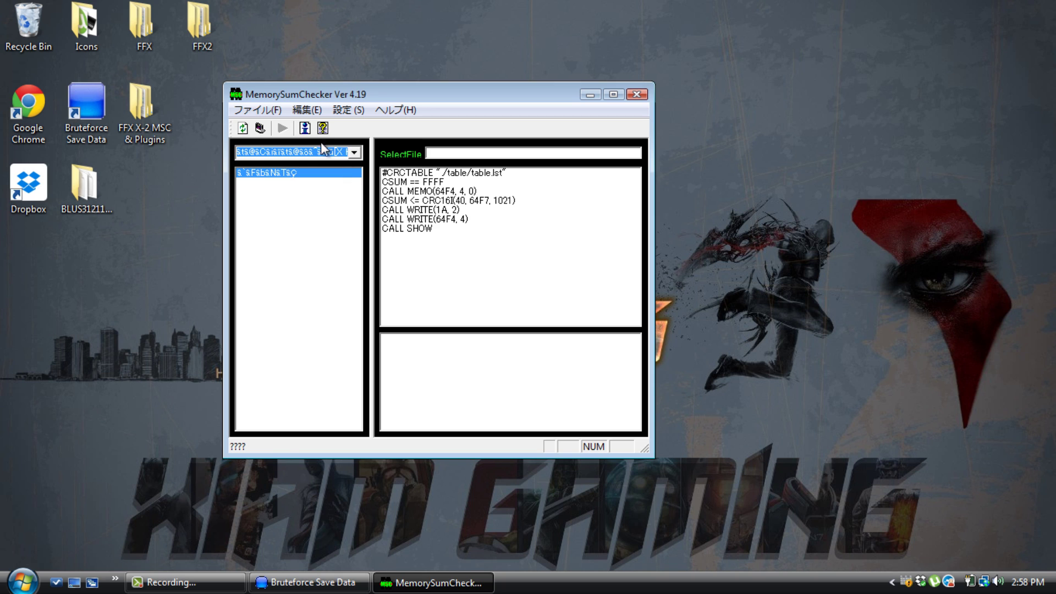
# Step: Load the SAVES file from the desktop's BLUS31211SAVEDIR folder and recalculate its checksum
pyautogui.click(271, 110)
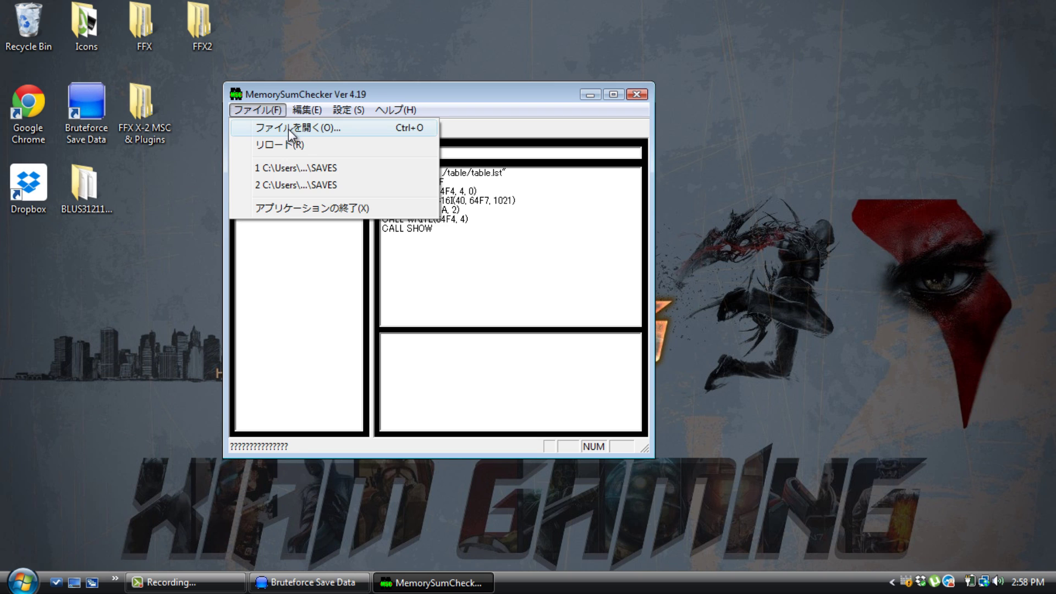
pyautogui.click(334, 129)
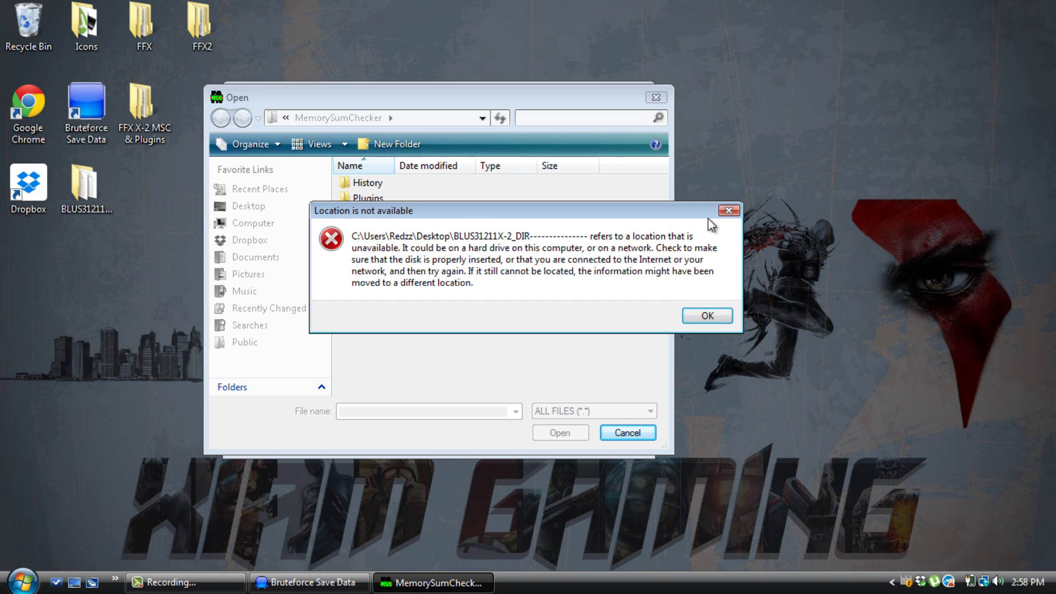
pyautogui.click(729, 211)
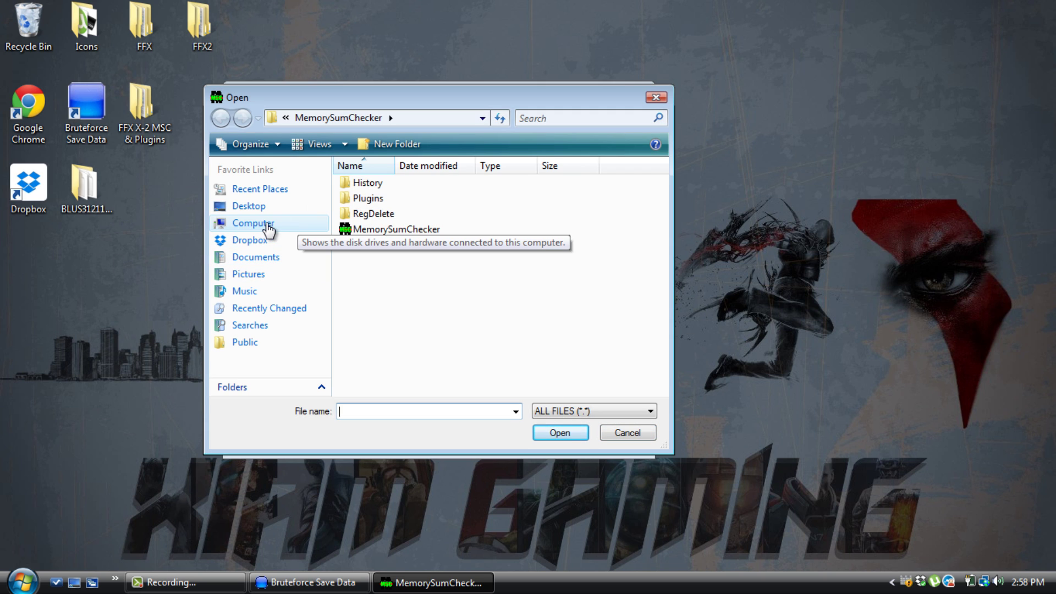
pyautogui.click(247, 207)
pyautogui.scroll(-3, 365, 310)
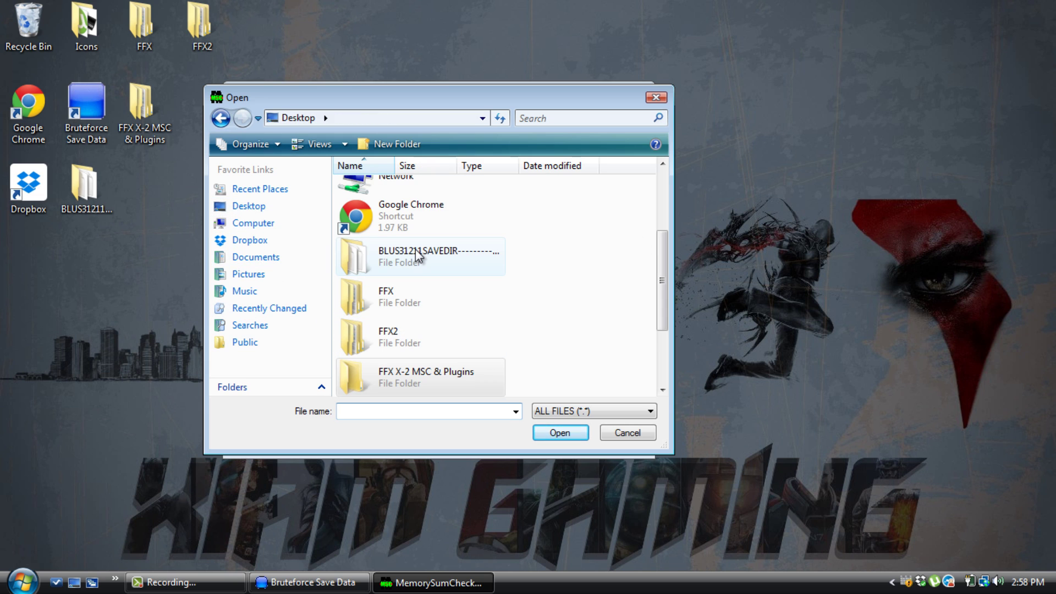
pyautogui.doubleClick(413, 263)
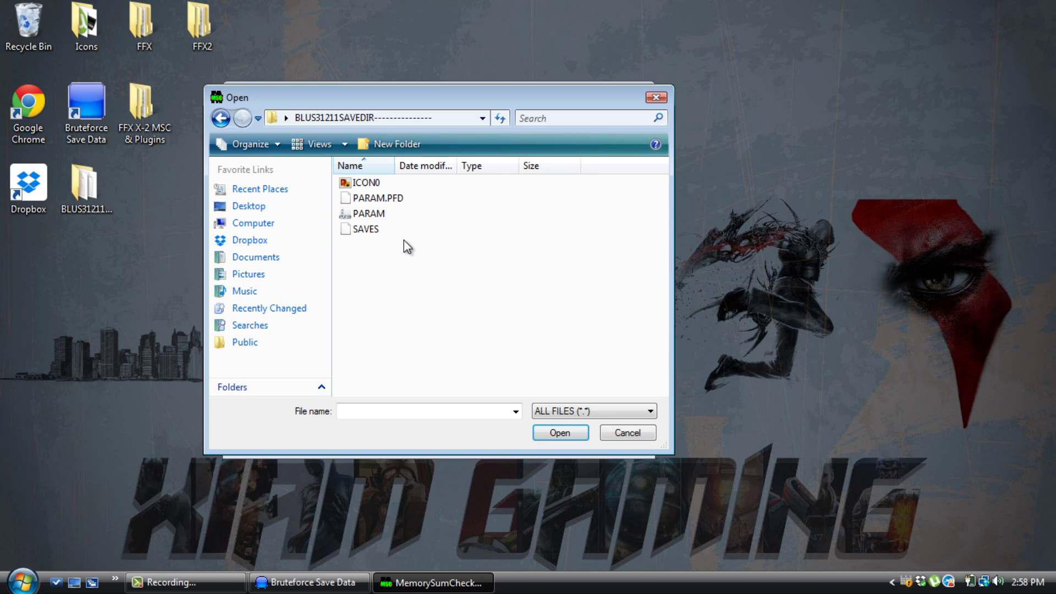
pyautogui.click(358, 229)
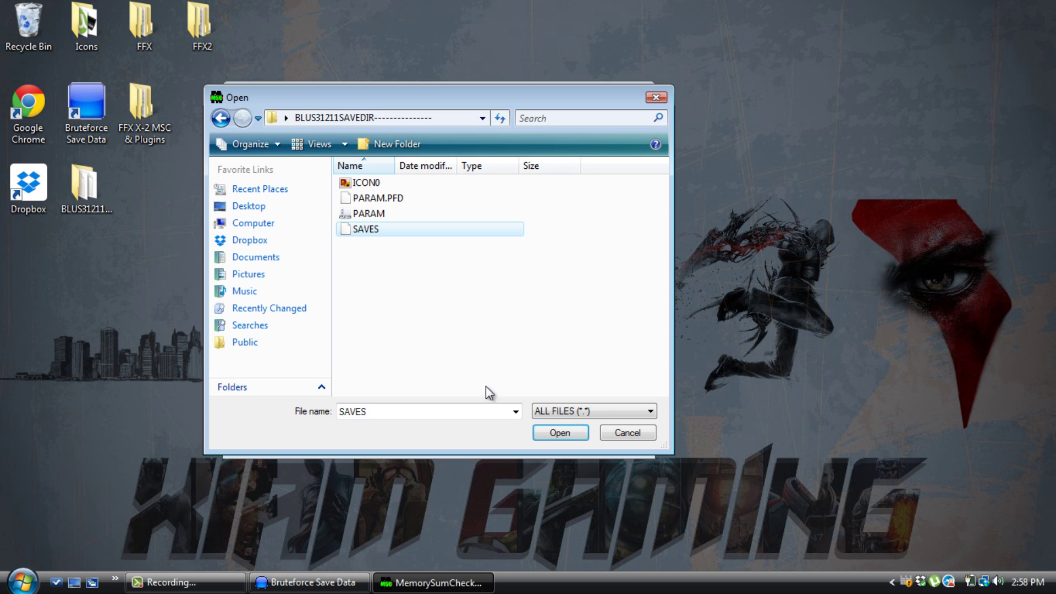
pyautogui.click(552, 432)
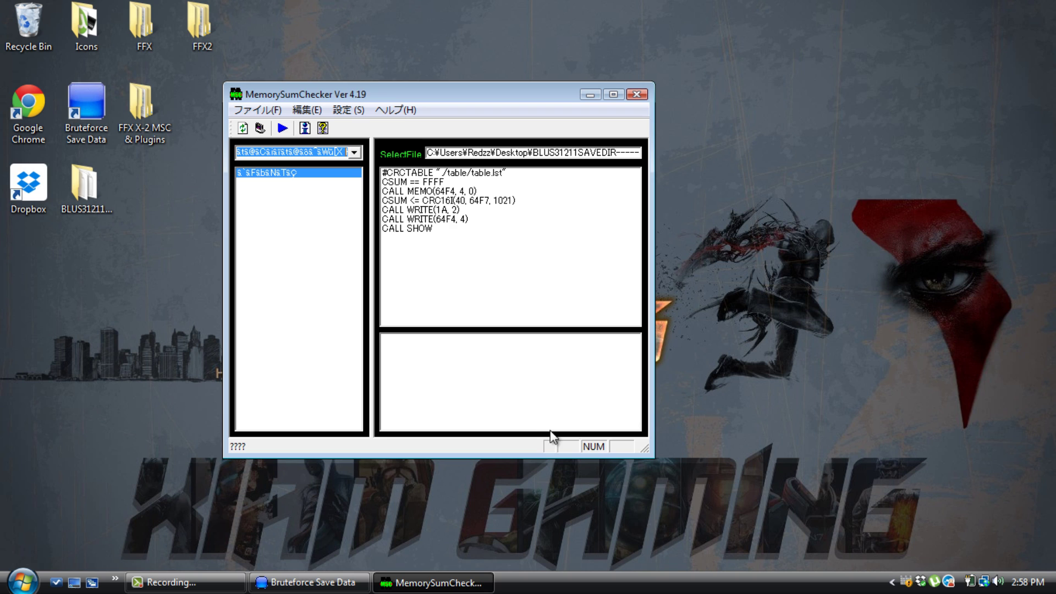
pyautogui.click(282, 127)
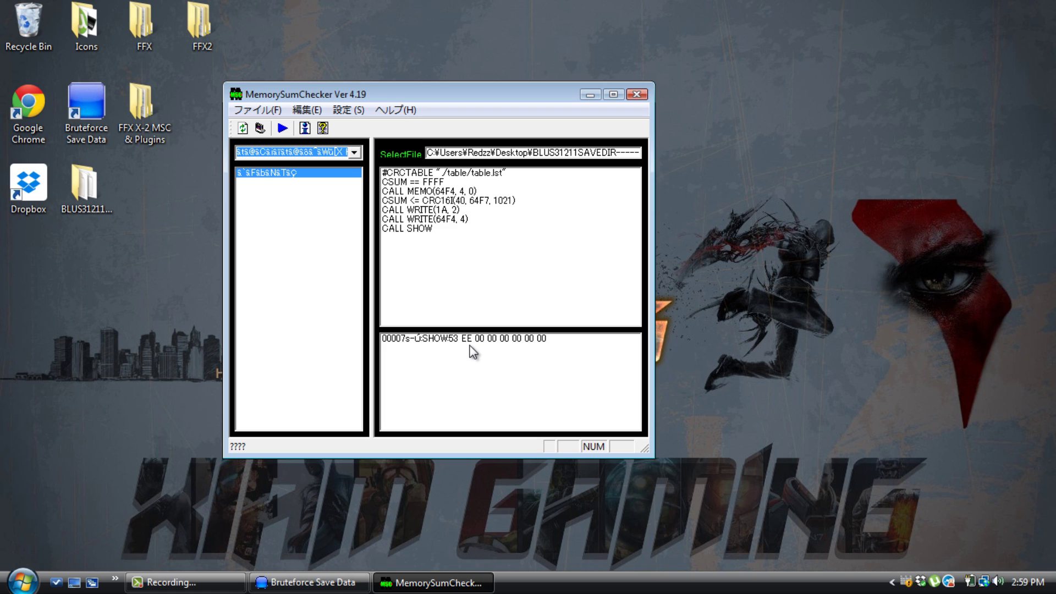
# Step: Switch to Bruteforce Save Data, open the SAVES file of the FFX save in Patch Creator and go to the Update Checksums Method 2 codes
pyautogui.click(323, 584)
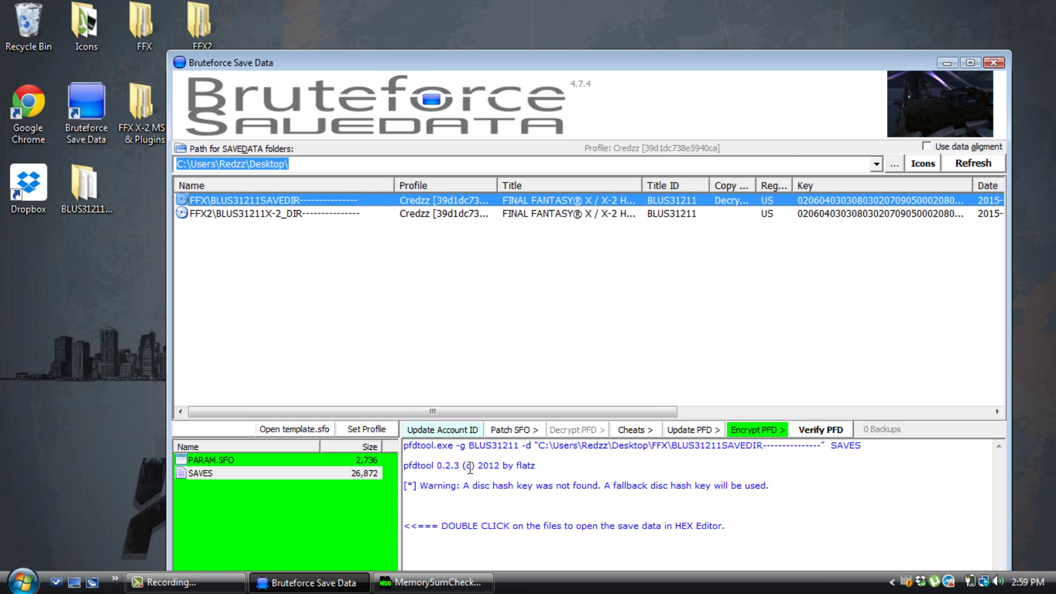
pyautogui.click(199, 473)
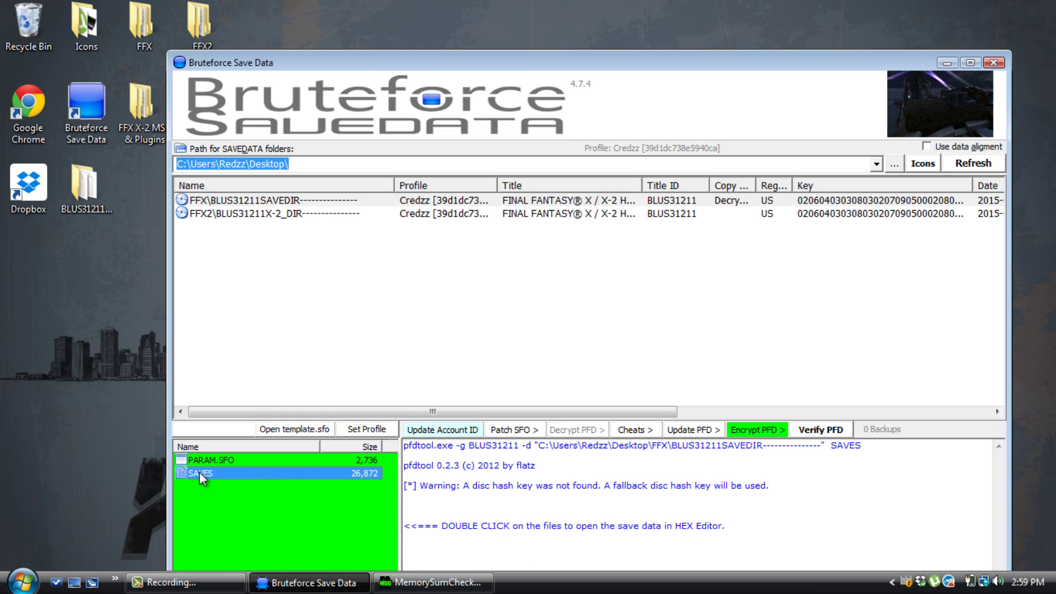
pyautogui.rightClick(199, 472)
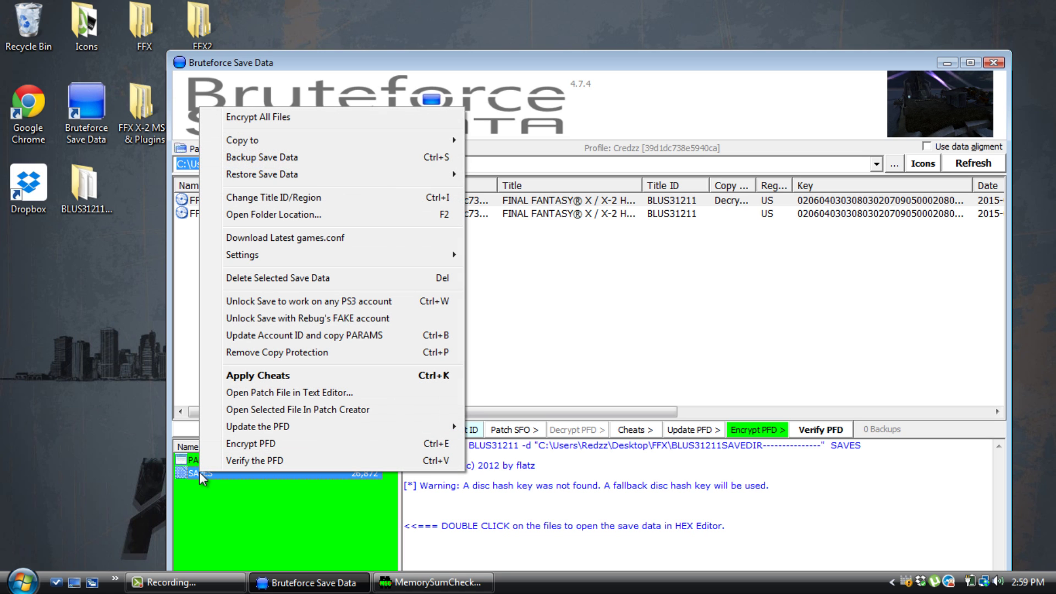
pyautogui.moveTo(282, 431)
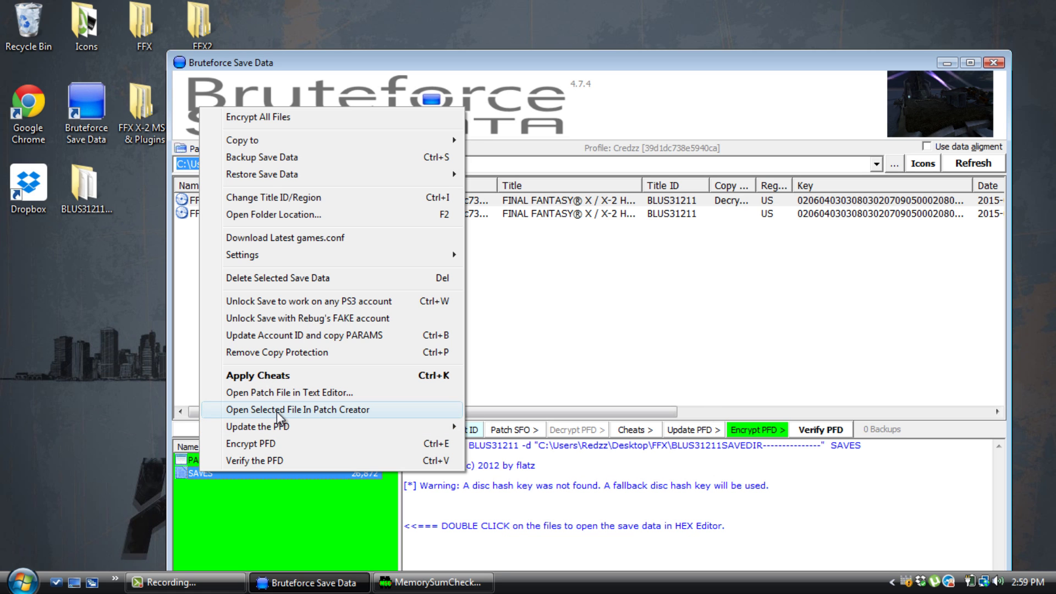
pyautogui.click(276, 409)
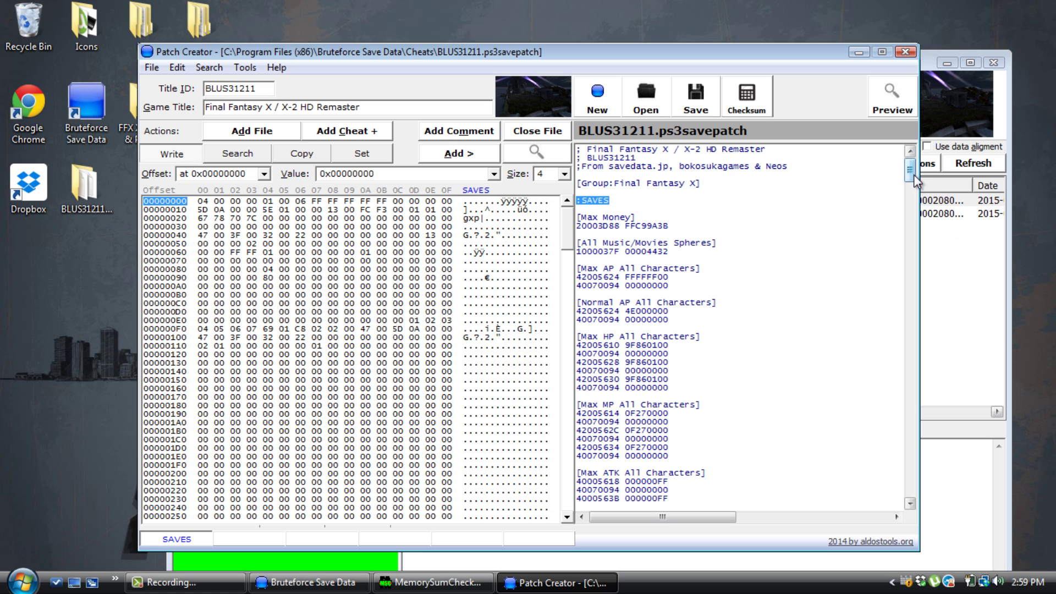
pyautogui.moveTo(909, 176); pyautogui.dragTo(922, 505)
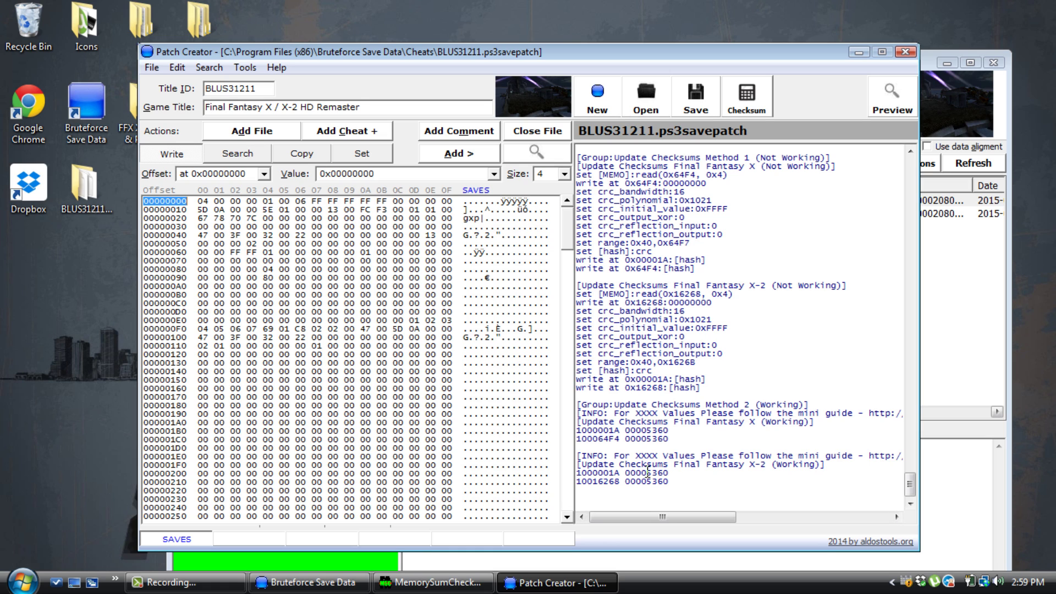
# Step: Compare the last four digits of the Method 2 checksum codes with the checksum calculated in MemorySumChecker
pyautogui.moveTo(647, 472); pyautogui.dragTo(672, 474)
pyautogui.moveTo(647, 430); pyautogui.dragTo(670, 439)
pyautogui.moveTo(647, 482); pyautogui.dragTo(671, 480)
pyautogui.click(952, 451)
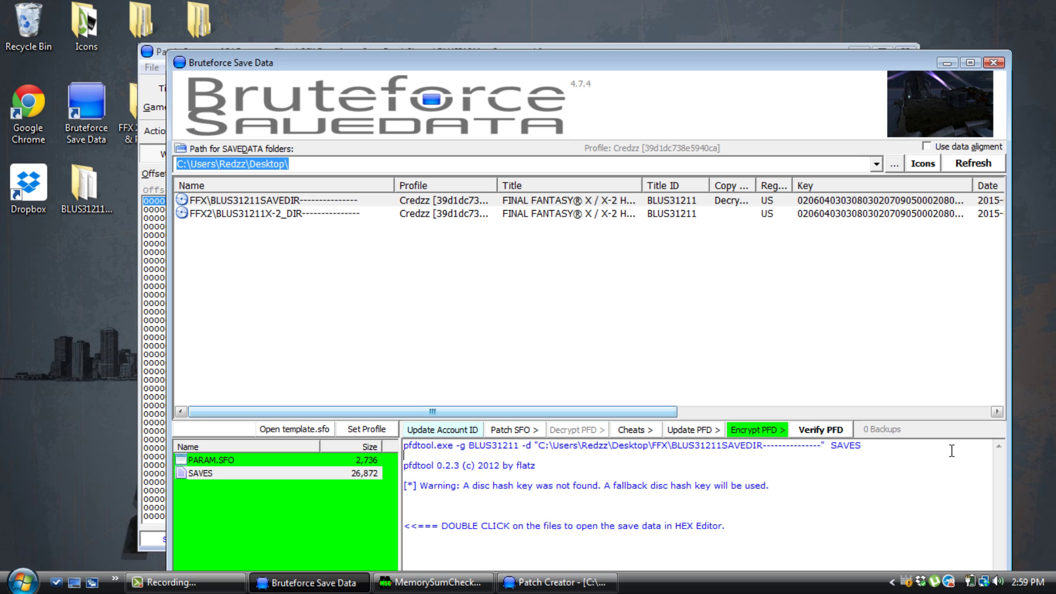
pyautogui.click(948, 63)
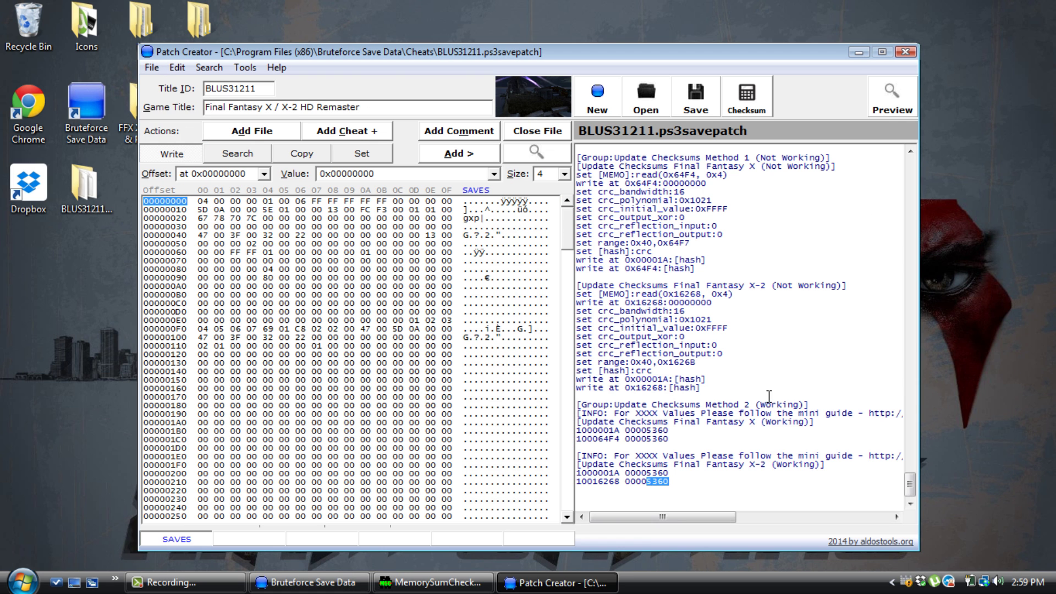
pyautogui.click(429, 582)
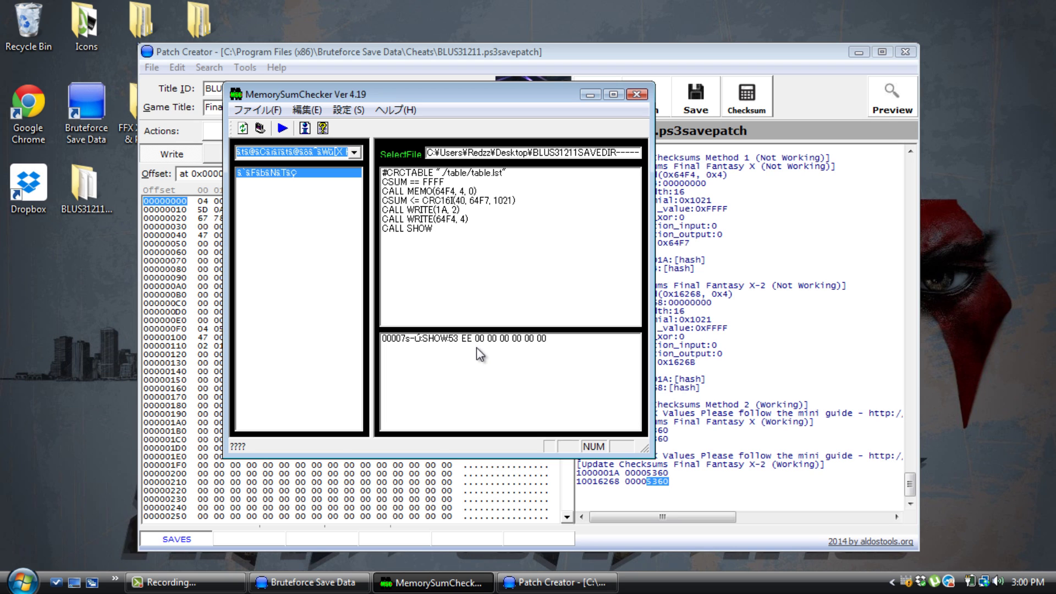
pyautogui.click(681, 475)
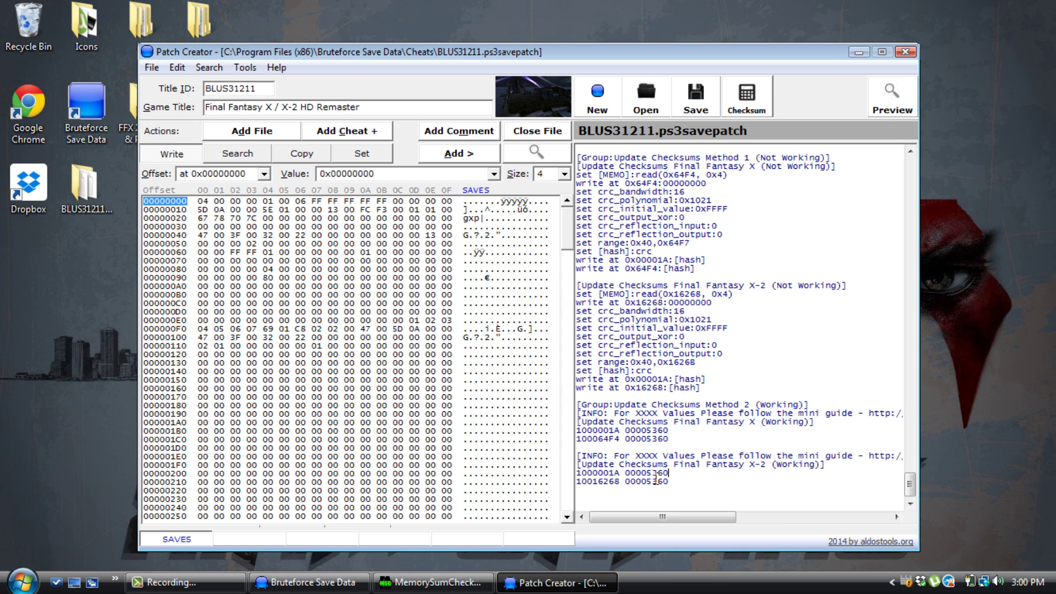
# Step: Set the values of both Update Checksums Final Fantasy X-2 (Working) codes to 000053EE
pyautogui.moveTo(658, 482); pyautogui.dragTo(672, 480)
pyautogui.press('BackSpace')
pyautogui.write('e')
pyautogui.press('BackSpace')
pyautogui.write('e')
pyautogui.press('BackSpace')
pyautogui.write('EE')
pyautogui.moveTo(657, 473); pyautogui.dragTo(665, 472)
pyautogui.press('BackSpace')
pyautogui.write('EE')
# Step: Set the values of both Update Checksums Final Fantasy X (Working) codes to 000053EE
pyautogui.moveTo(657, 438); pyautogui.dragTo(669, 433)
pyautogui.press('BackSpace')
pyautogui.write('EE')
pyautogui.moveTo(657, 430); pyautogui.dragTo(670, 430)
pyautogui.press('BackSpace')
pyautogui.write('EE')
# Step: Save the BLUS31211.ps3savepatch file, then close Patch Creator and MemorySumChecker
pyautogui.click(152, 69)
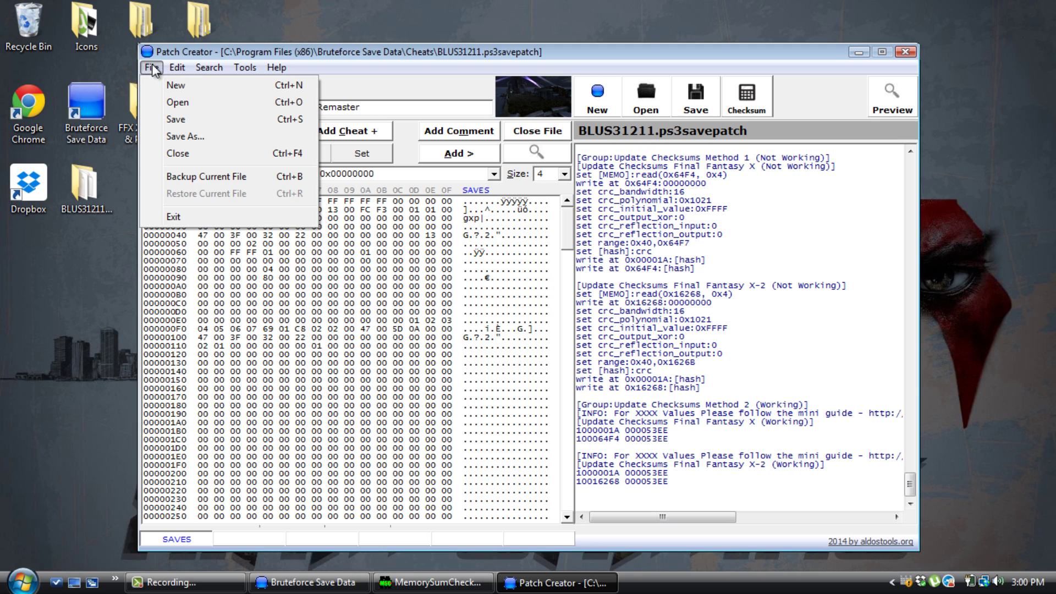
pyautogui.click(167, 120)
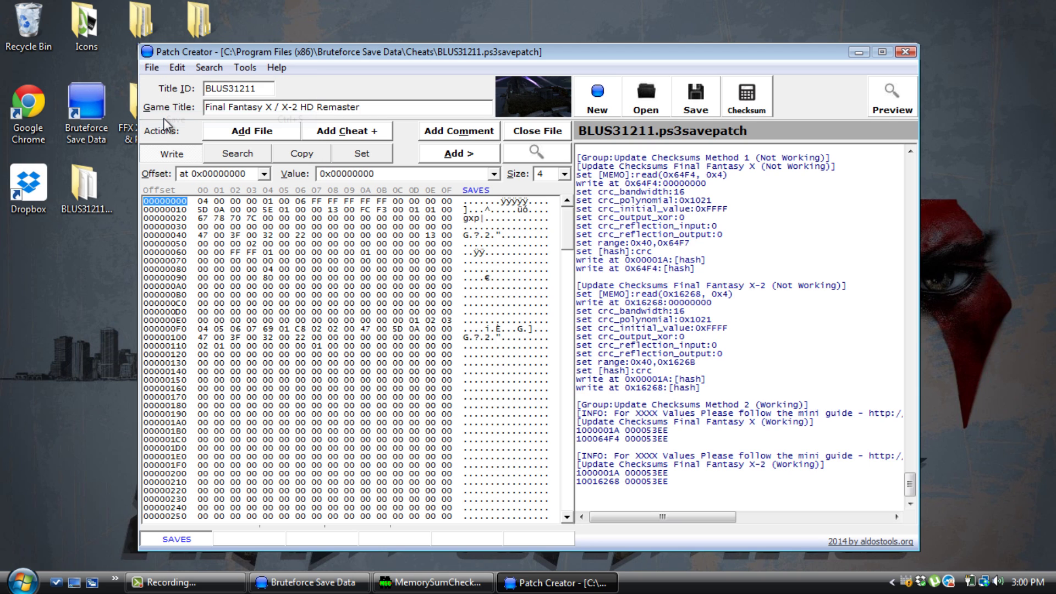
pyautogui.click(907, 51)
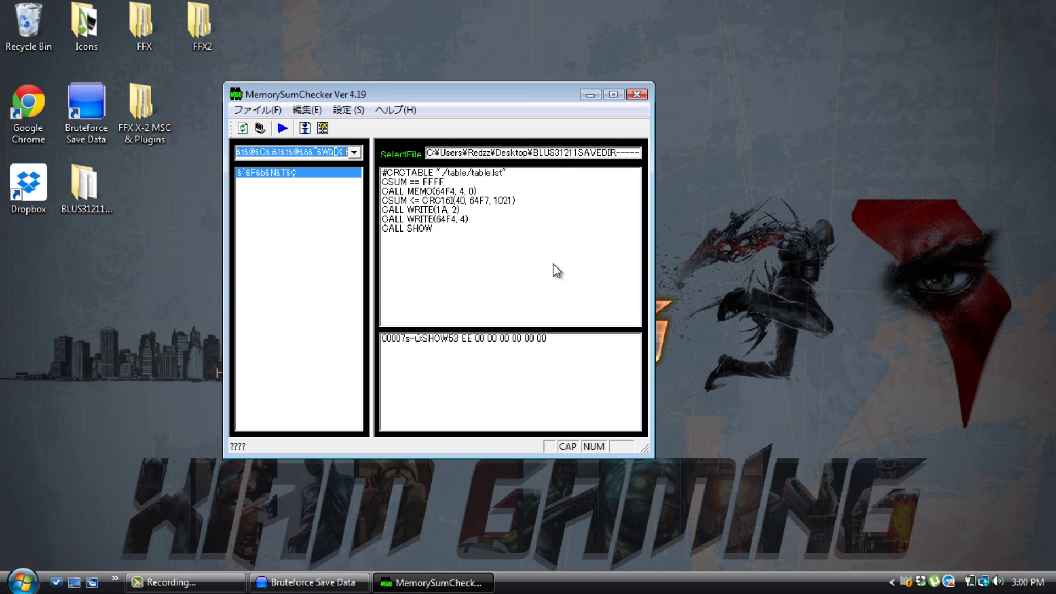
pyautogui.click(638, 95)
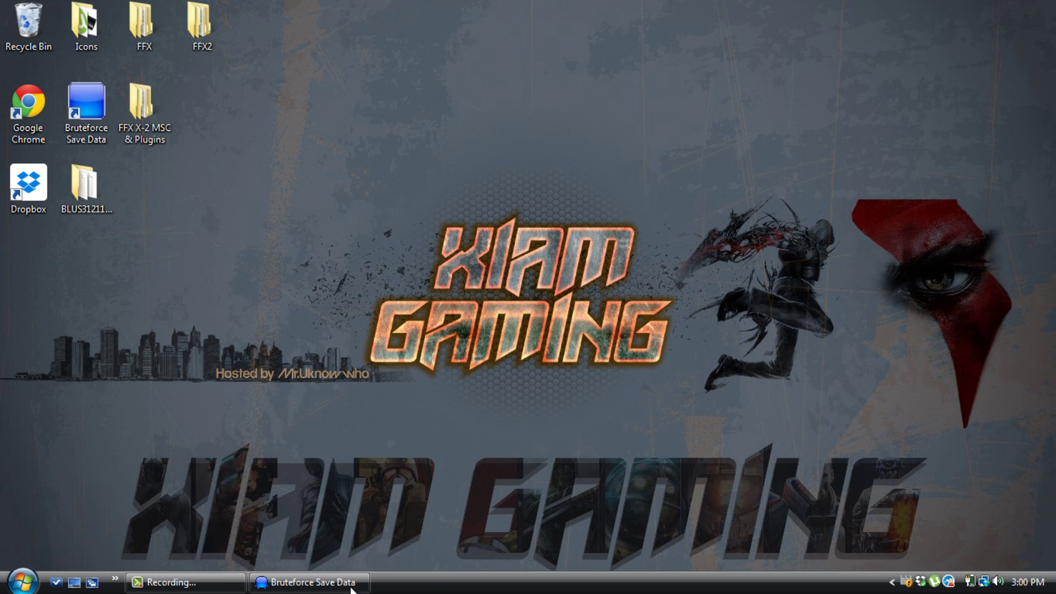
# Step: Encrypt the decrypted files of the FFX save in Bruteforce Save Data and verify its PFD
pyautogui.click(332, 586)
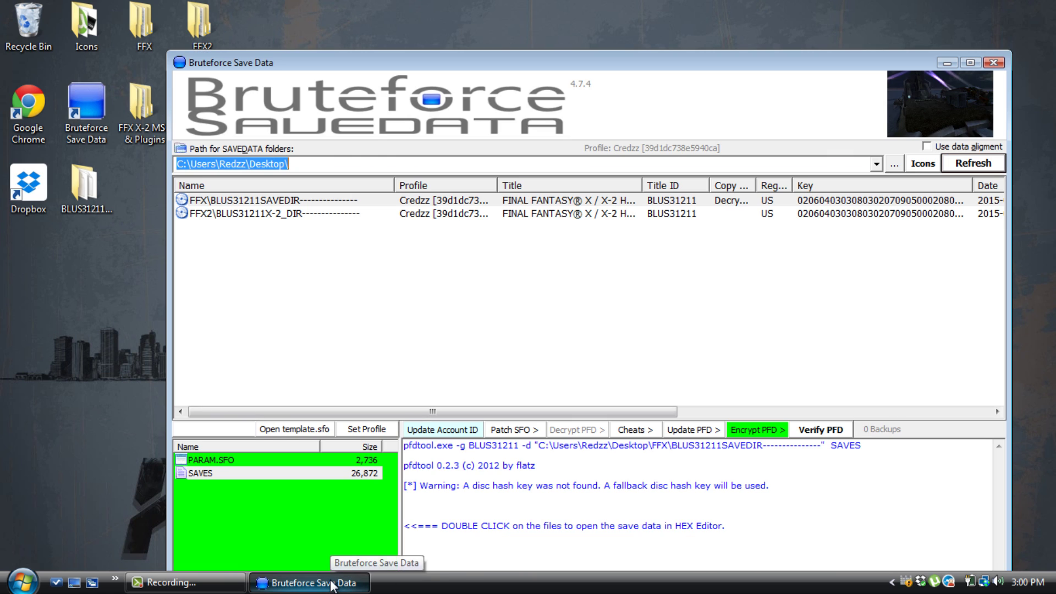
pyautogui.click(738, 428)
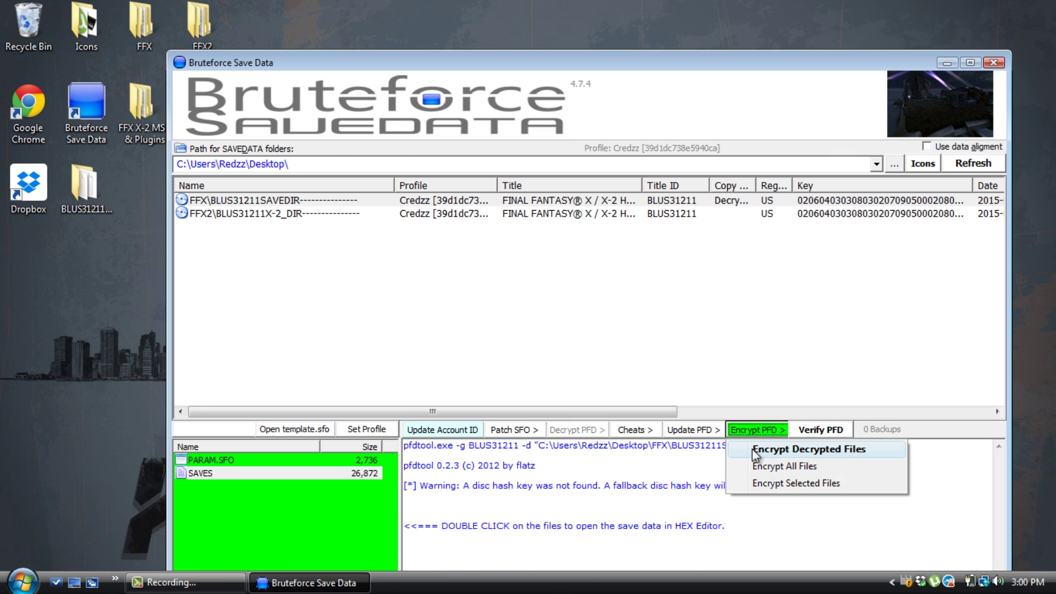
pyautogui.click(752, 448)
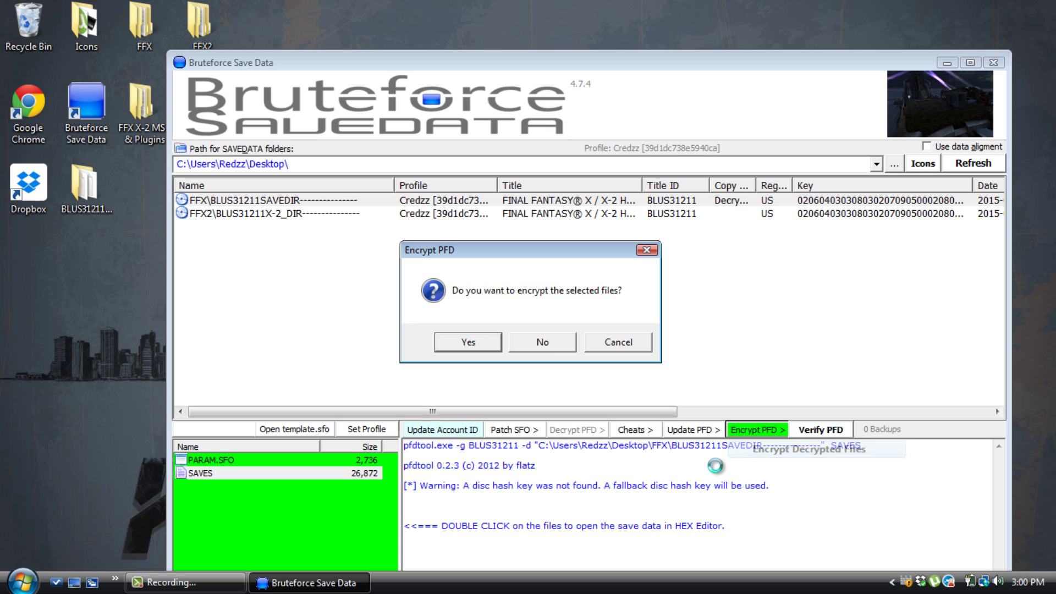
pyautogui.click(468, 340)
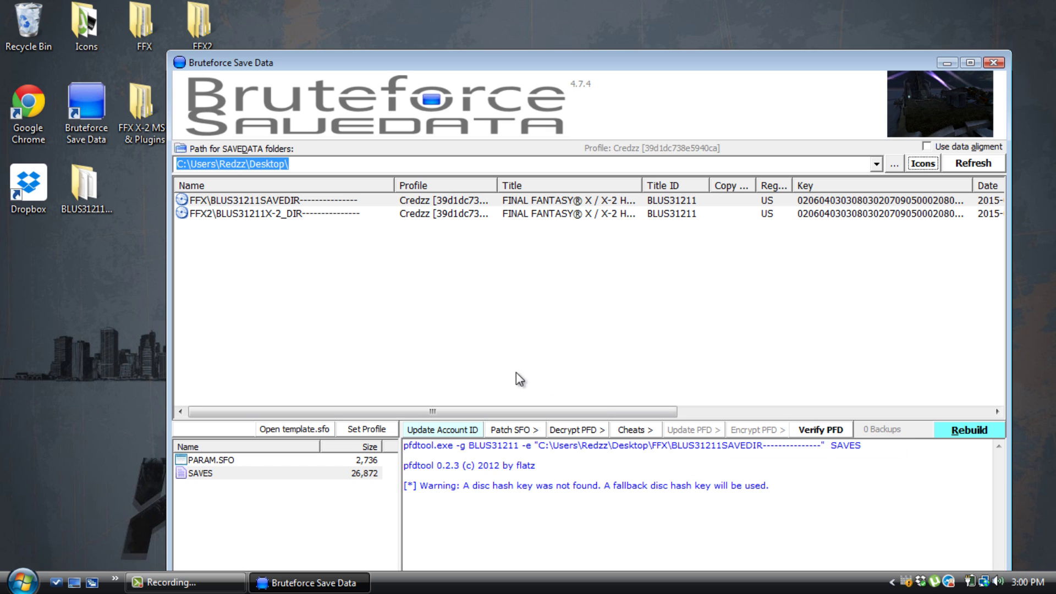
pyautogui.click(814, 431)
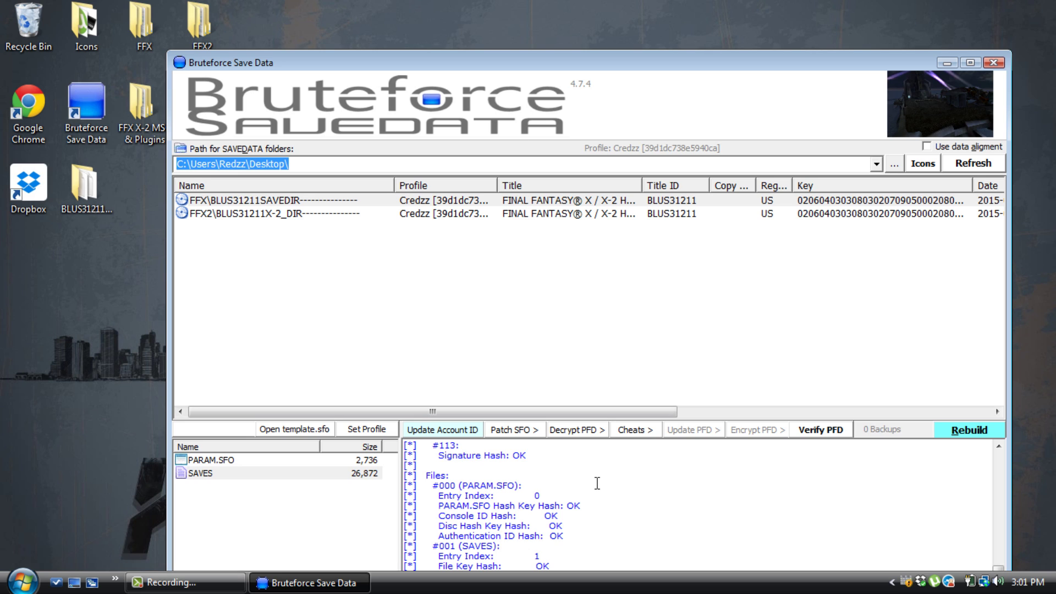
# Step: Select the FFX2 save and move the desktop copy of the BLUS31211SAVEDIR folder to the Recycle Bin
pyautogui.click(224, 216)
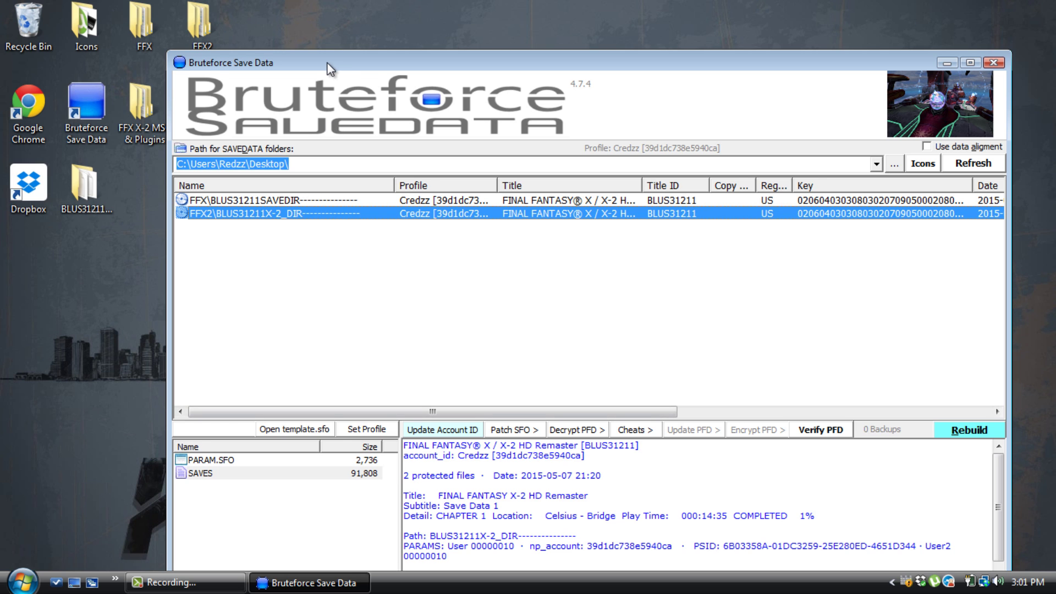
pyautogui.moveTo(331, 69); pyautogui.dragTo(453, 65)
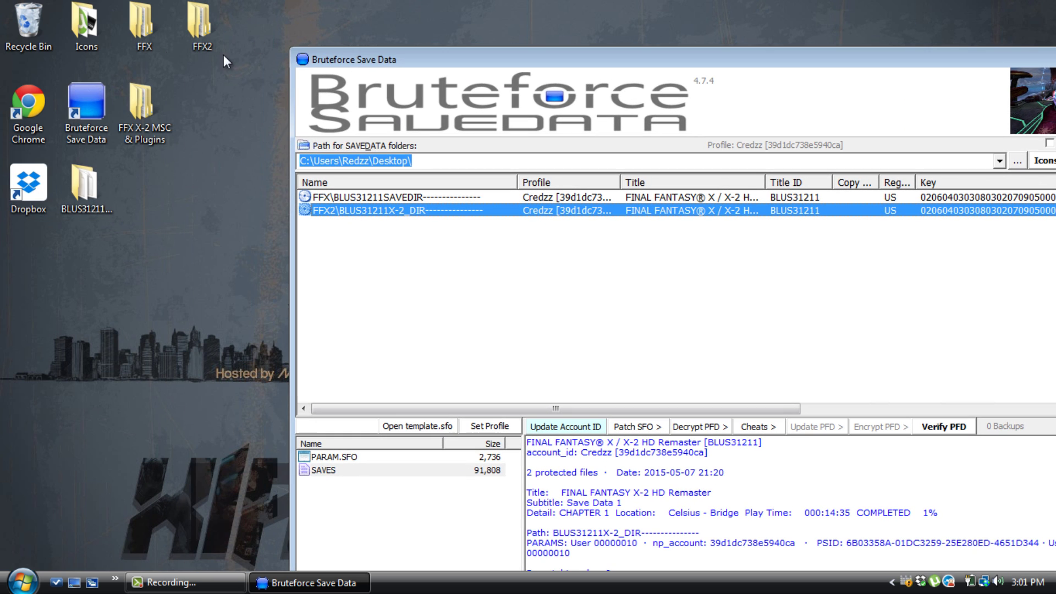
pyautogui.moveTo(78, 197); pyautogui.dragTo(27, 44)
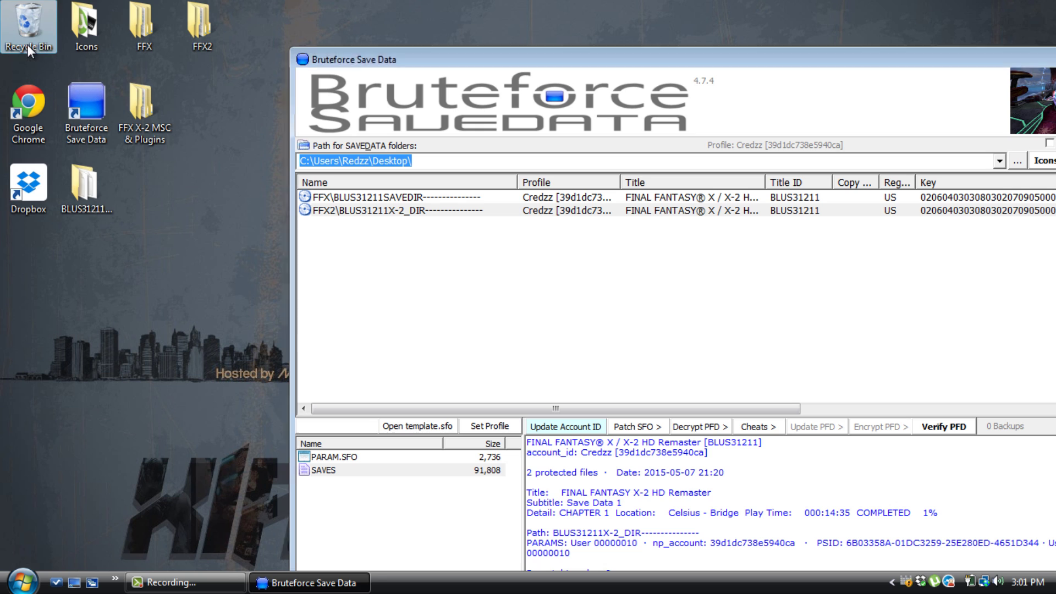
# Step: Copy the BLUS31211X-2_DIR folder from the FFX2 folder onto the desktop
pyautogui.doubleClick(202, 32)
pyautogui.rightClick(236, 160)
pyautogui.click(270, 378)
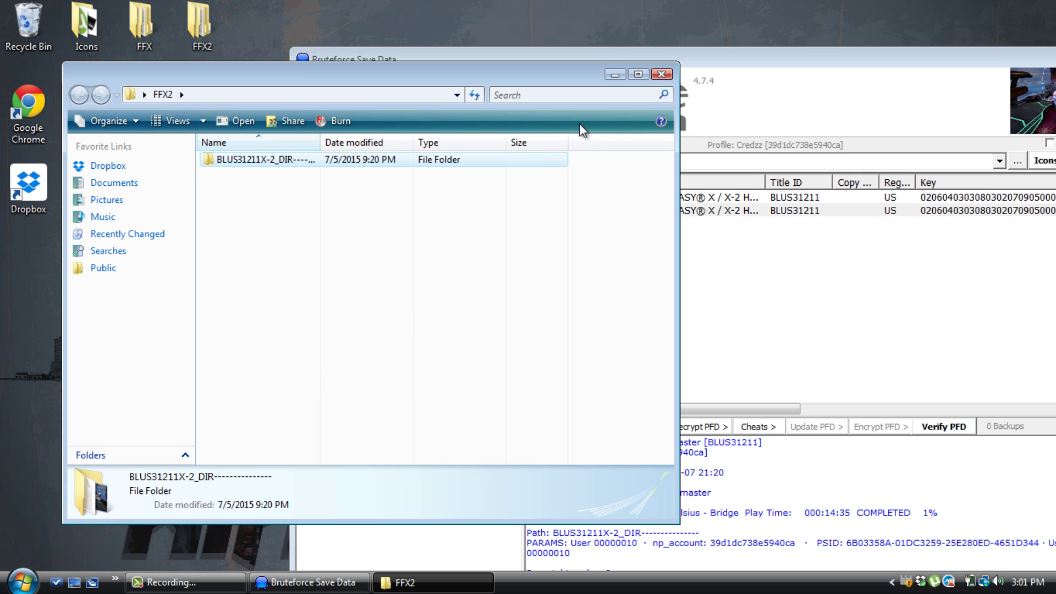
pyautogui.click(662, 74)
pyautogui.rightClick(65, 318)
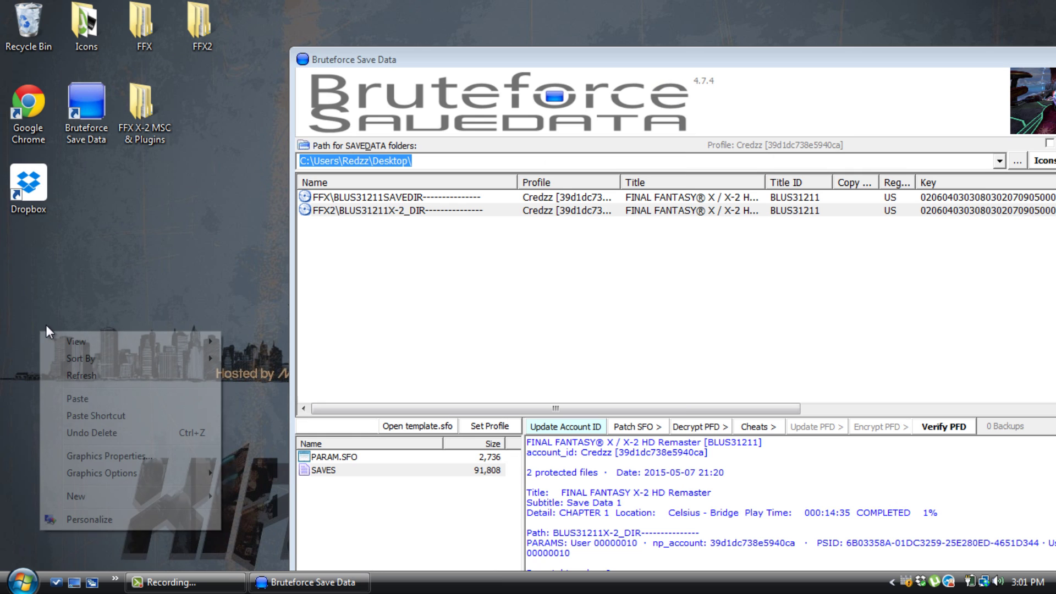
pyautogui.click(77, 398)
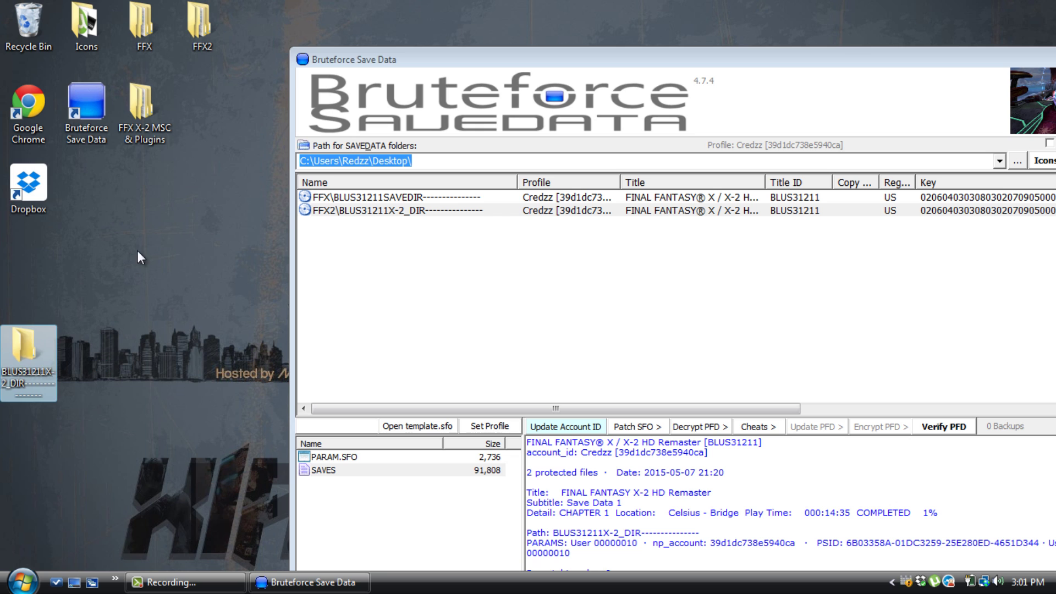
pyautogui.moveTo(25, 352); pyautogui.dragTo(134, 193)
# Step: Refresh the save list and decrypt the SAVES file of the FFX2\BLUS31211X-2_DIR save
pyautogui.moveTo(879, 71); pyautogui.dragTo(801, 86)
pyautogui.click(1019, 186)
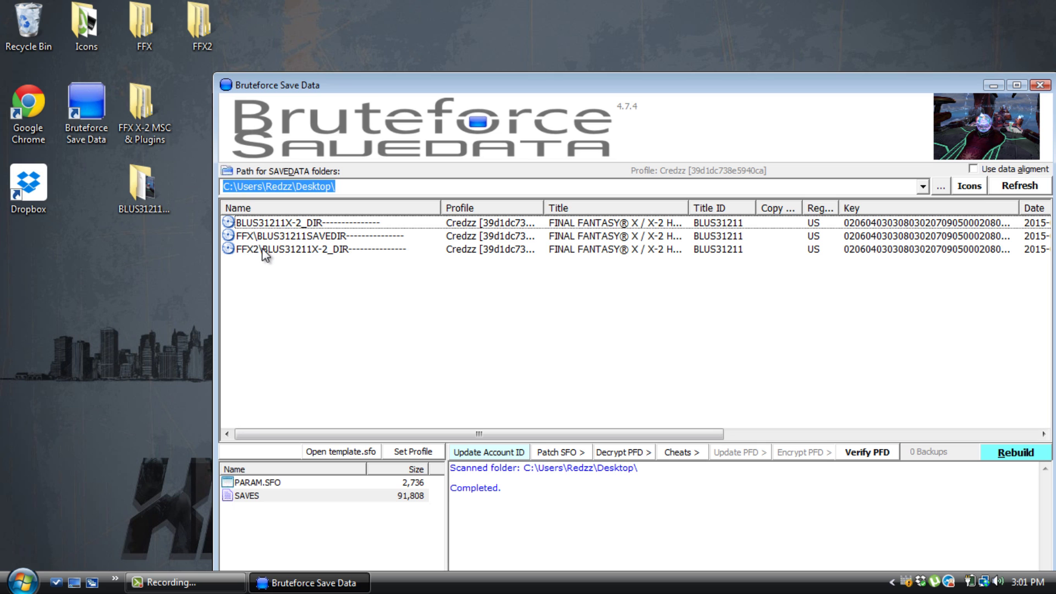
pyautogui.click(264, 252)
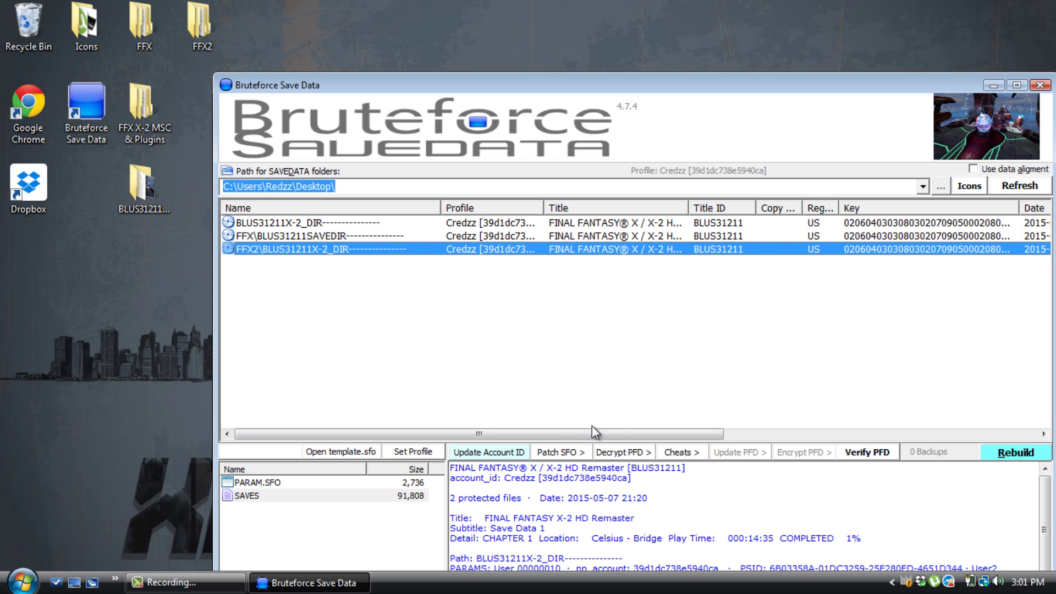
pyautogui.click(623, 452)
pyautogui.click(659, 471)
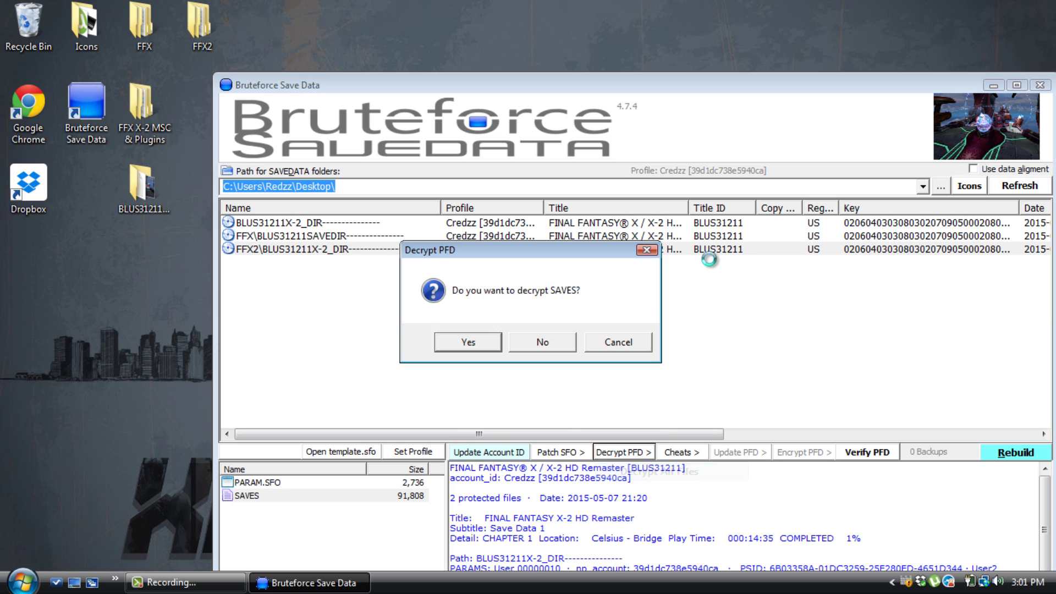
pyautogui.click(471, 342)
# Step: Apply the Final Fantasy X-2 cheats Max Gil, All Items x99, Level 99 & EXP, Max HP & MP, Accessories All Species 99 and All 19 Dress Fear
pyautogui.moveTo(556, 86); pyautogui.dragTo(525, 7)
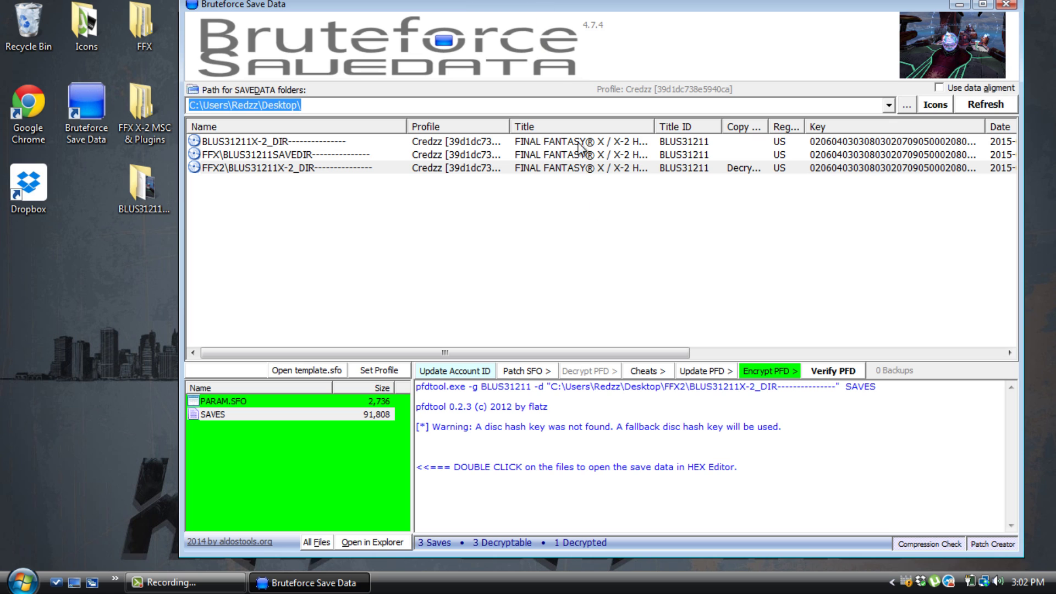
pyautogui.click(646, 373)
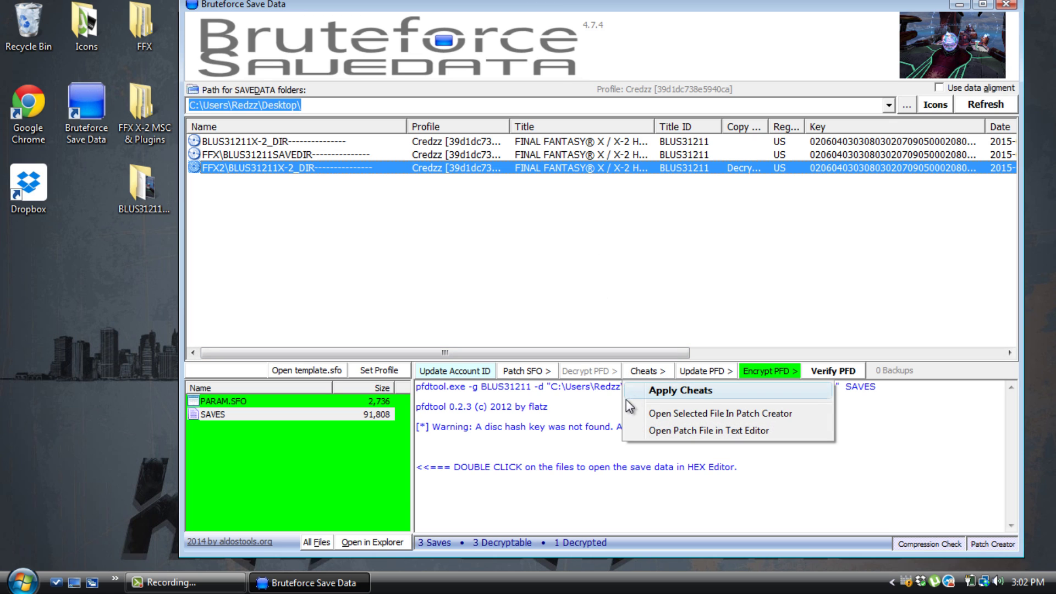
pyautogui.click(652, 395)
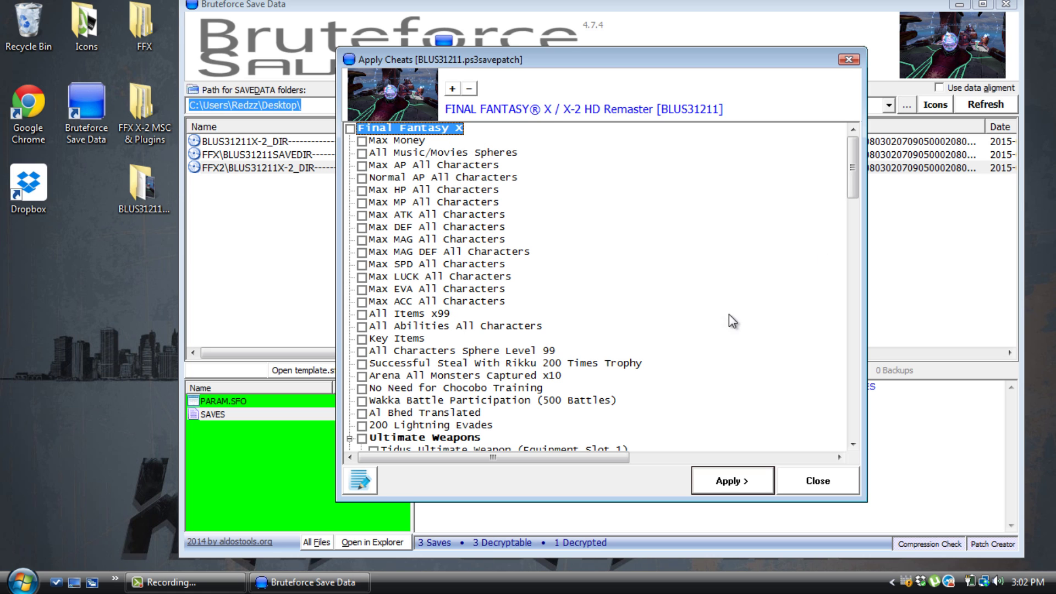
pyautogui.moveTo(847, 150); pyautogui.dragTo(842, 377)
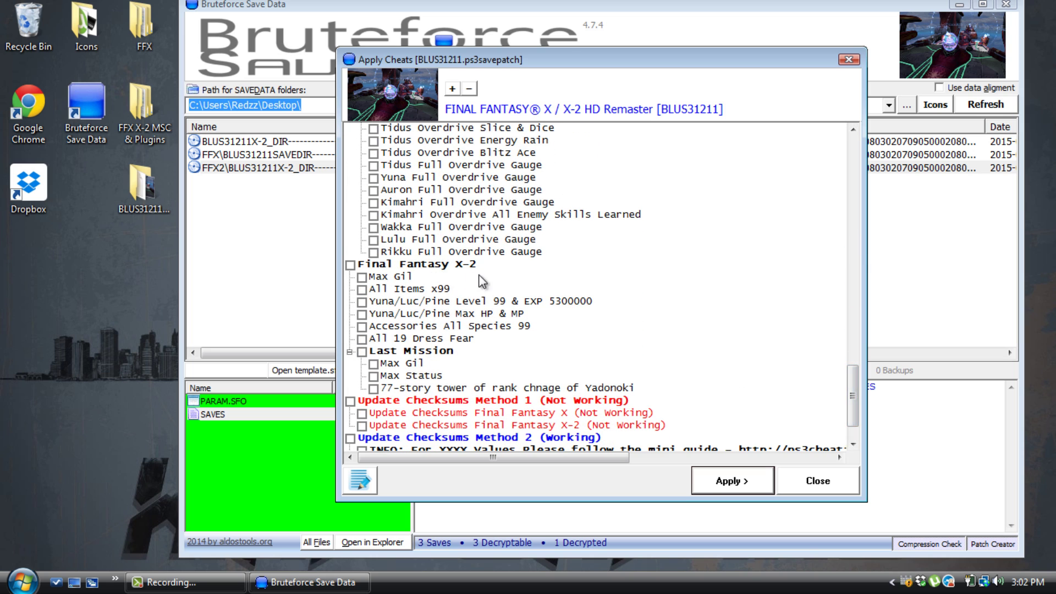
pyautogui.click(362, 277)
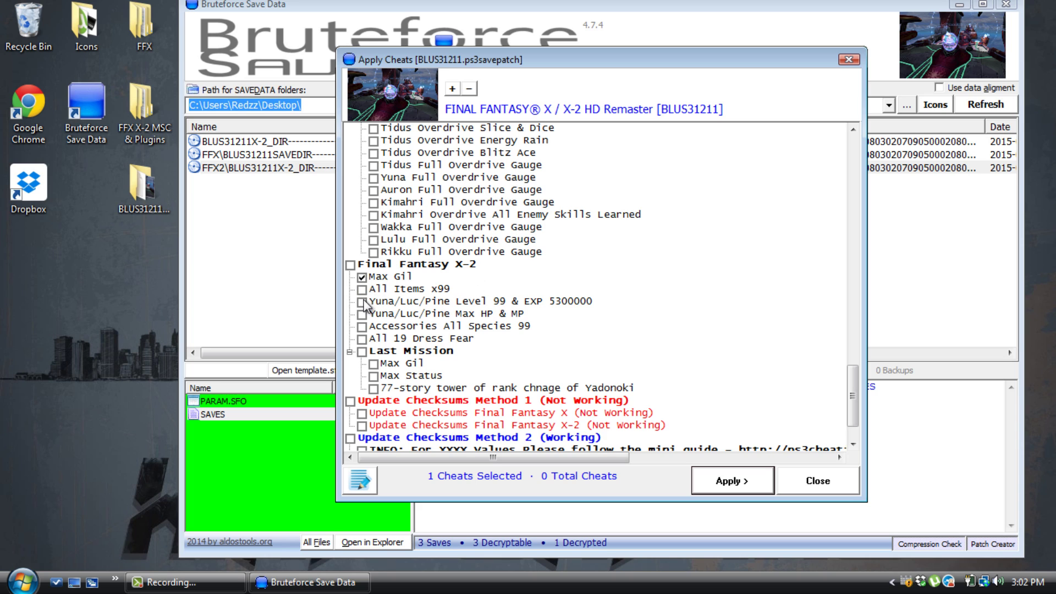
pyautogui.click(362, 289)
pyautogui.click(362, 302)
pyautogui.click(362, 327)
pyautogui.click(362, 315)
pyautogui.moveTo(849, 374); pyautogui.dragTo(850, 397)
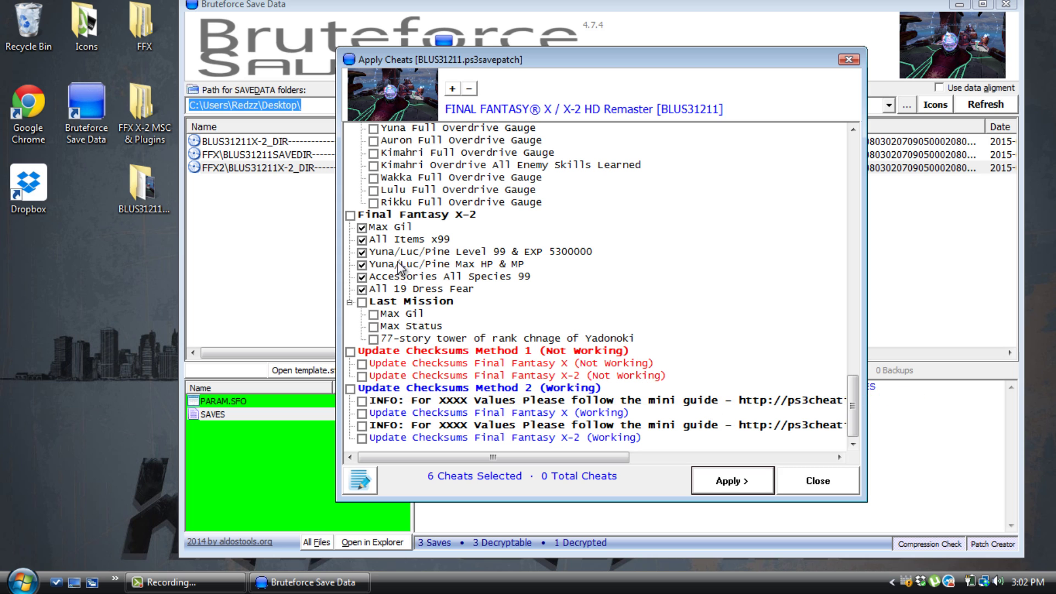
pyautogui.click(734, 482)
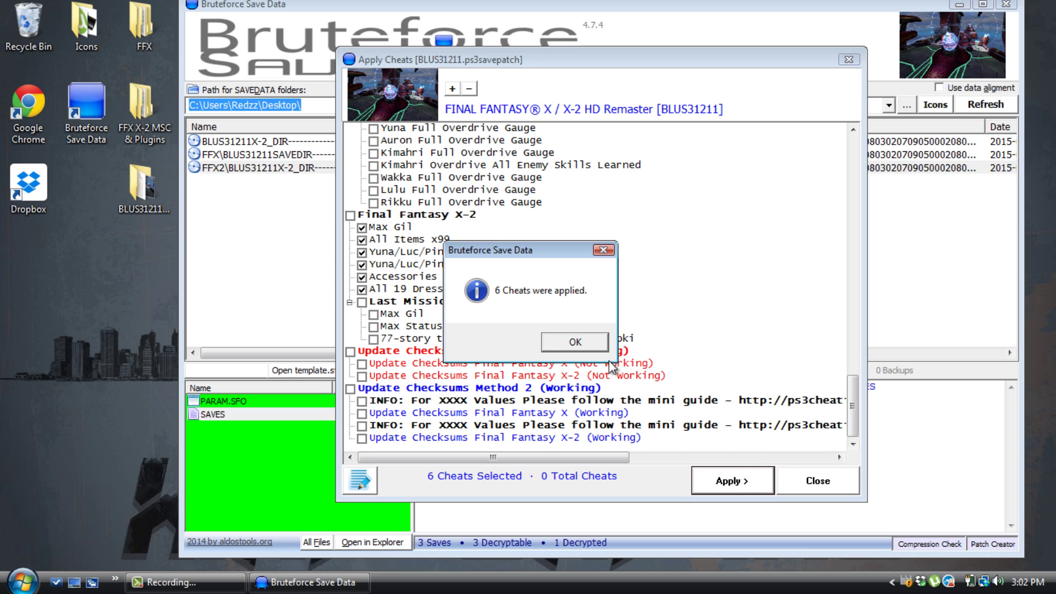
# Step: Launch MemorySumChecker from the FFX X-2 MSC & Plugins folder and choose the Final Fantasy X-2 HD plugin
pyautogui.click(593, 340)
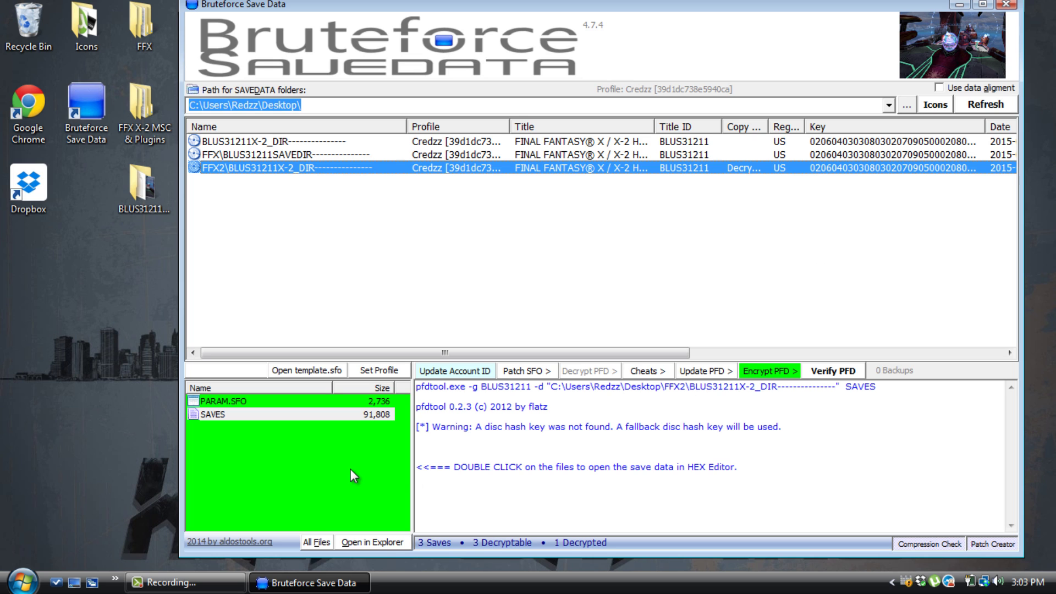
pyautogui.click(960, 5)
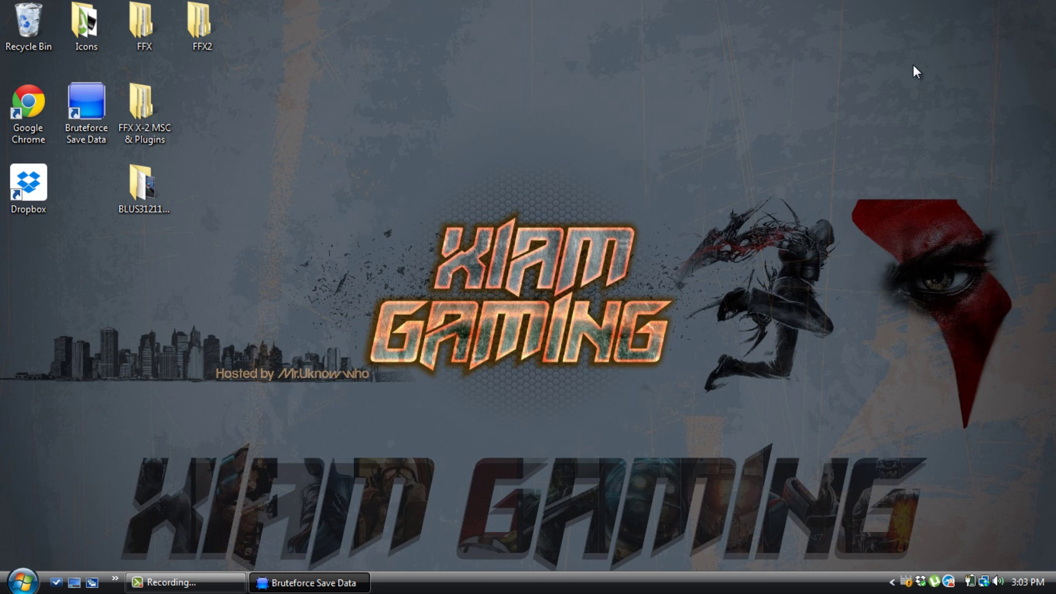
pyautogui.doubleClick(141, 101)
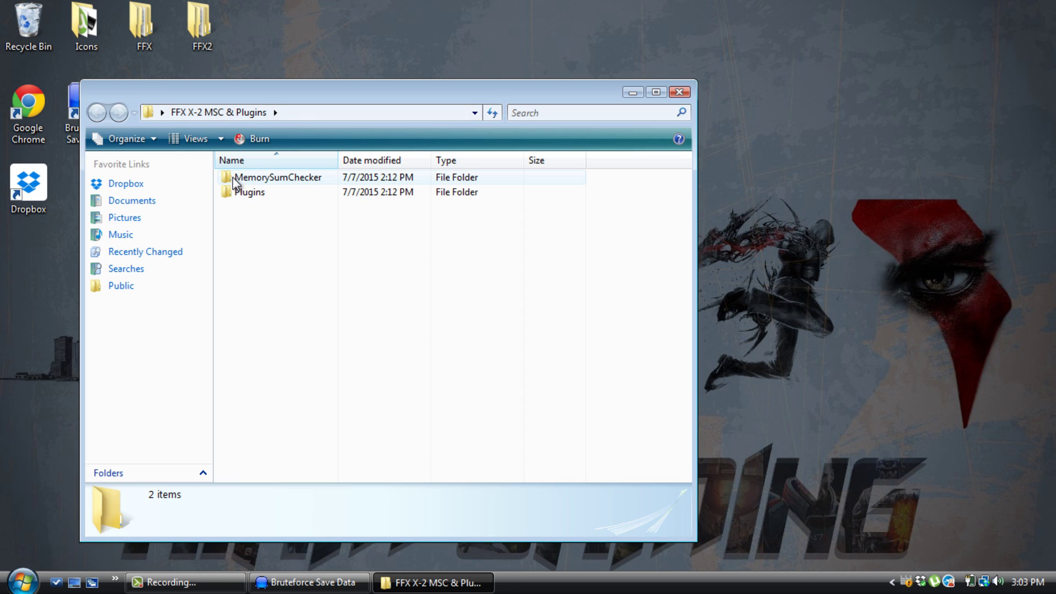
pyautogui.click(263, 181)
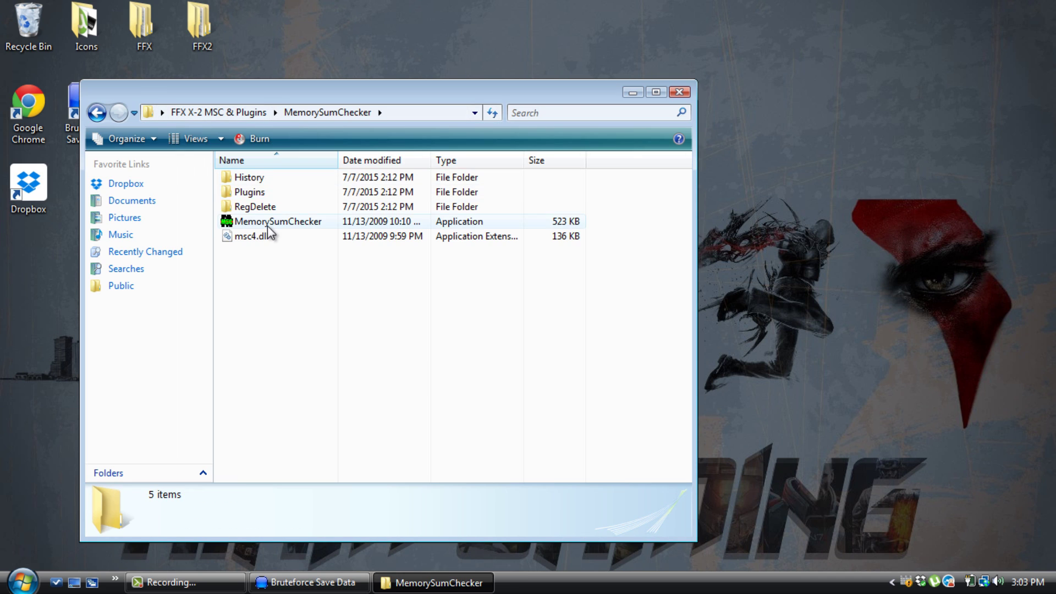
pyautogui.doubleClick(268, 223)
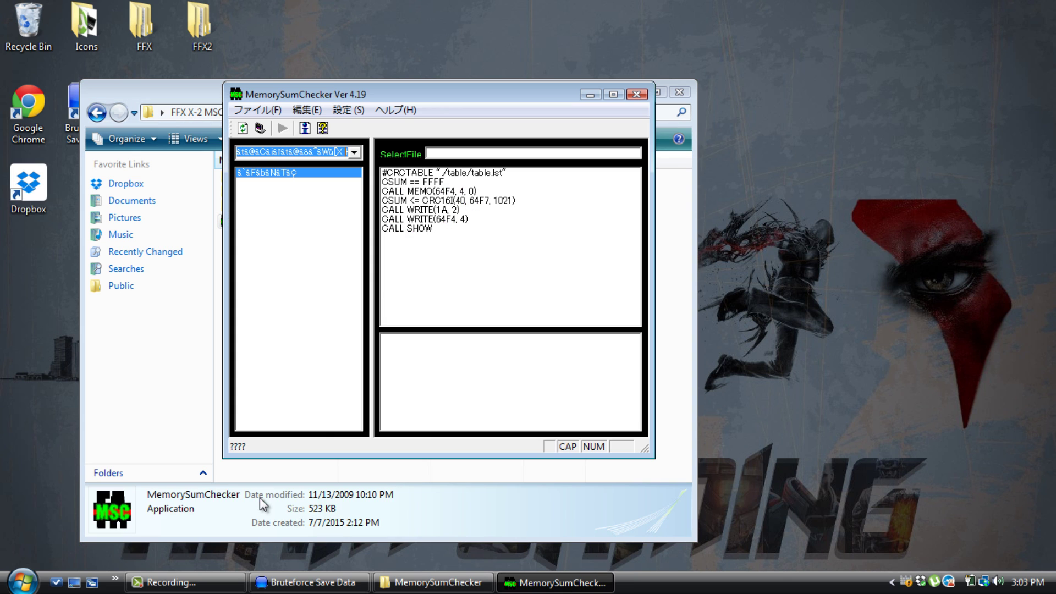
pyautogui.click(354, 152)
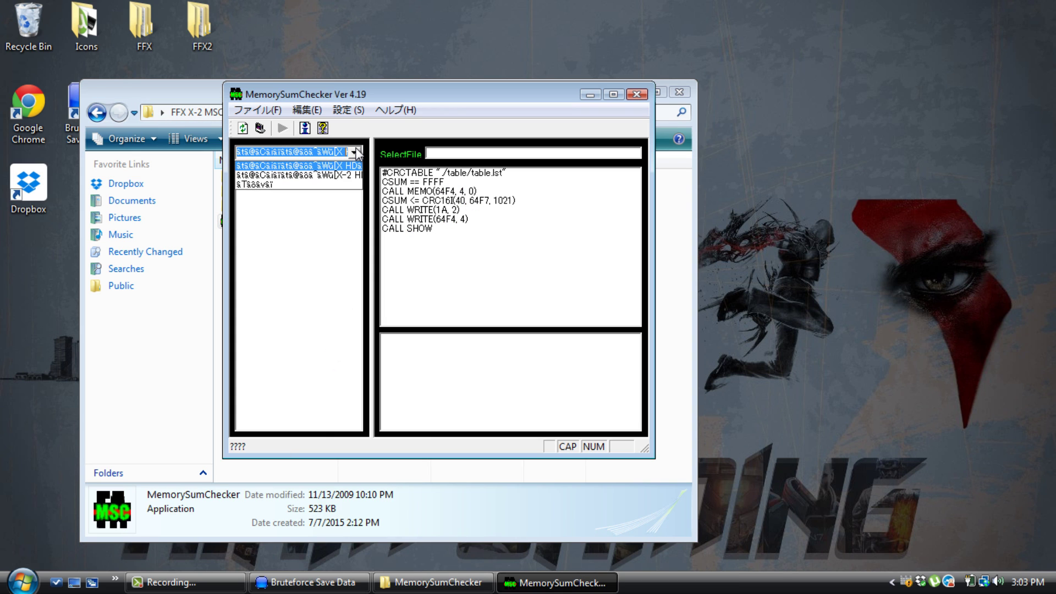
pyautogui.click(342, 175)
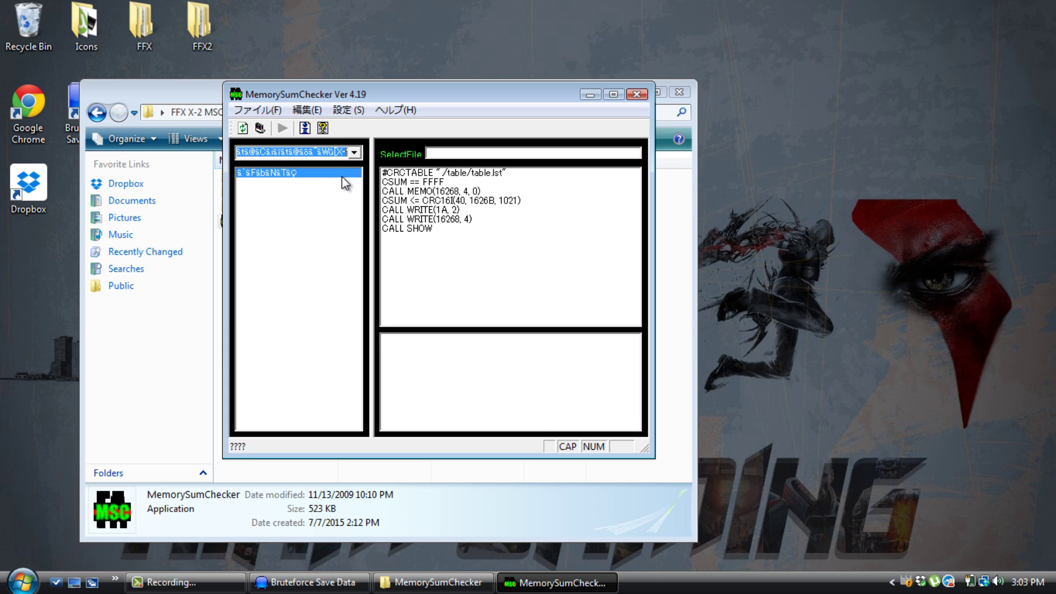
# Step: Load the SAVES file from the desktop's BLUS31211X-2_DIR folder and run the checksum calculation on it
pyautogui.click(278, 112)
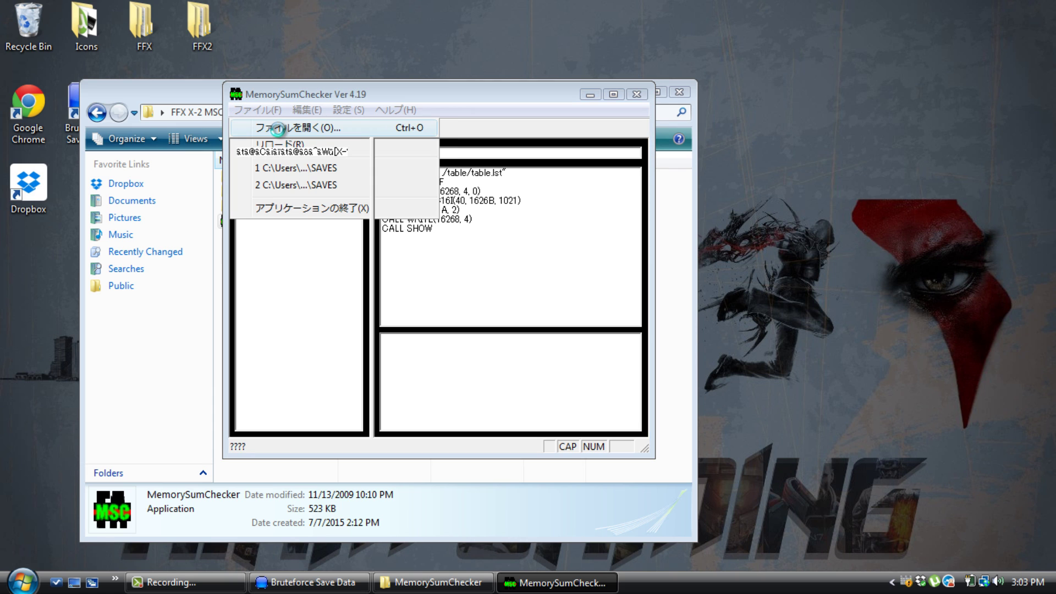
pyautogui.click(279, 132)
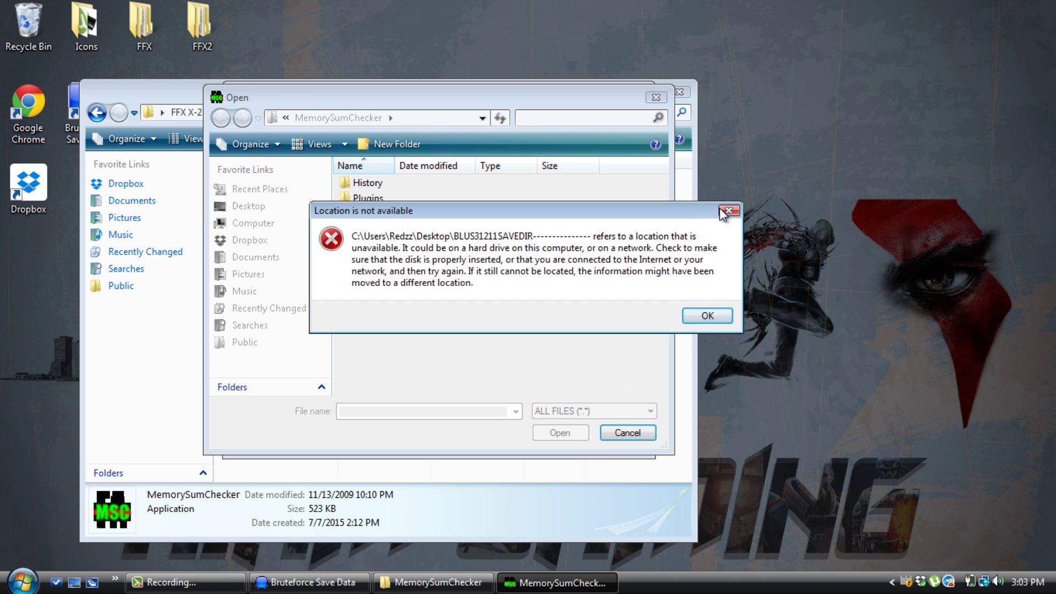
pyautogui.click(728, 212)
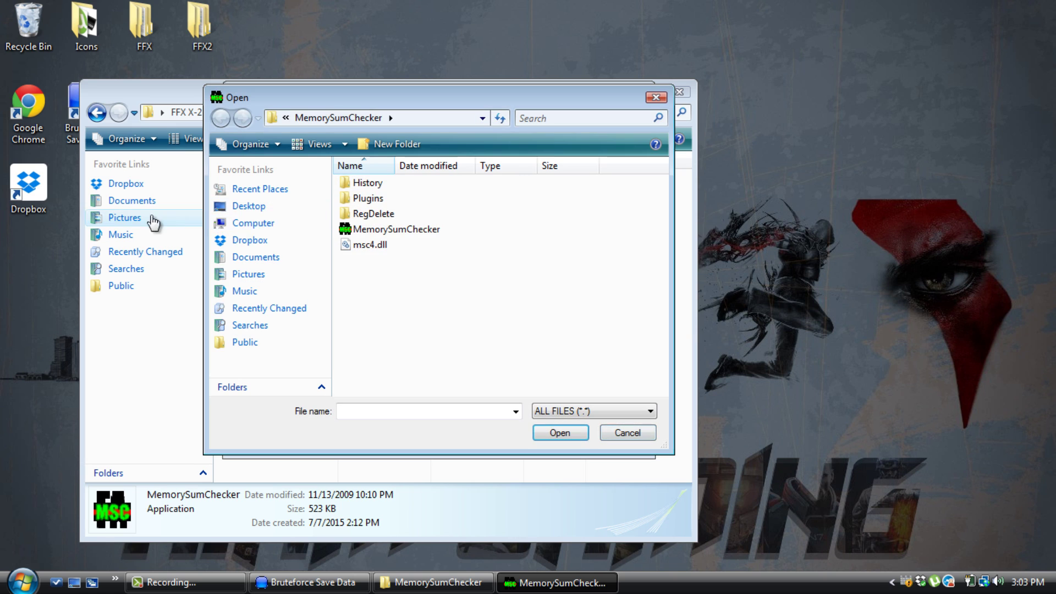
pyautogui.click(266, 209)
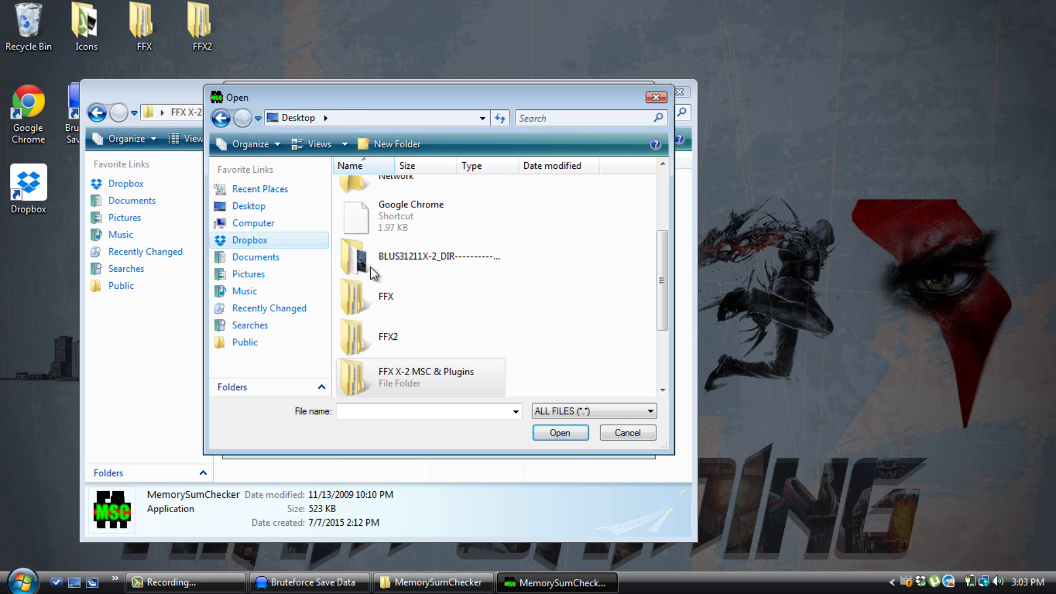
pyautogui.click(442, 264)
pyautogui.doubleClick(443, 265)
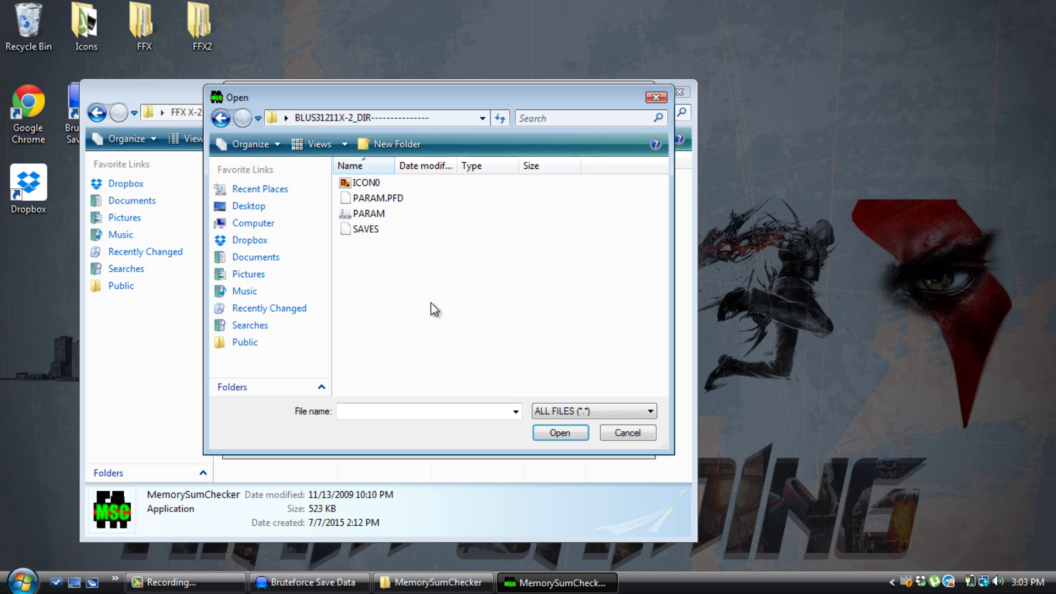
pyautogui.click(374, 230)
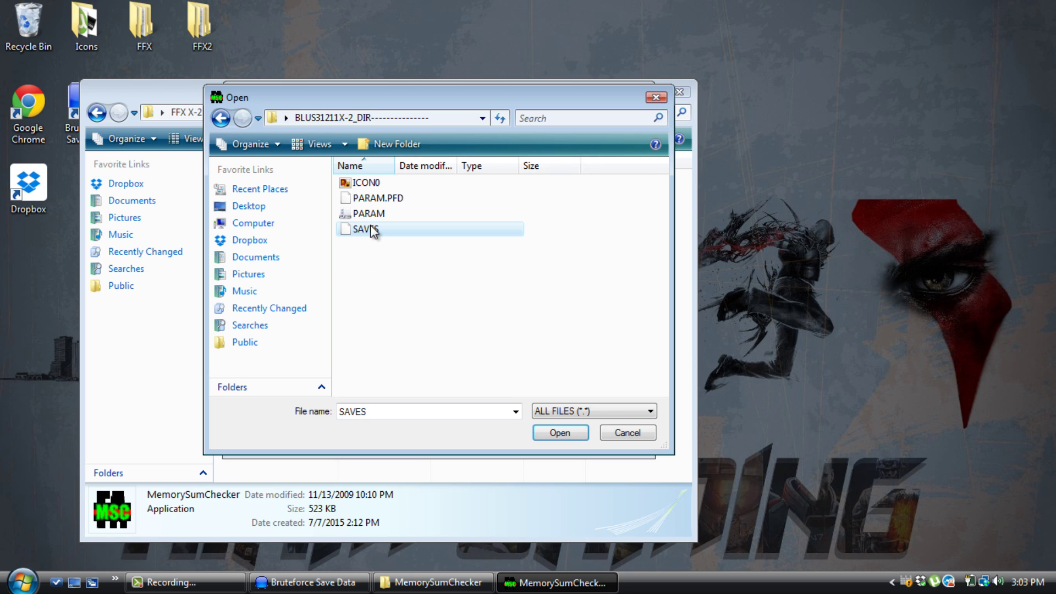
pyautogui.click(556, 433)
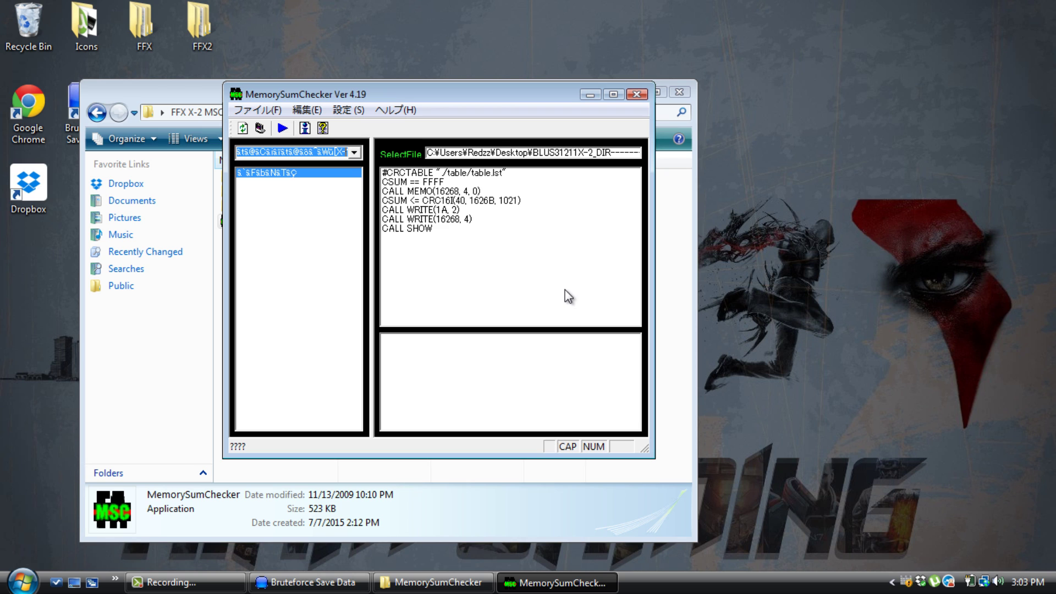
pyautogui.click(282, 130)
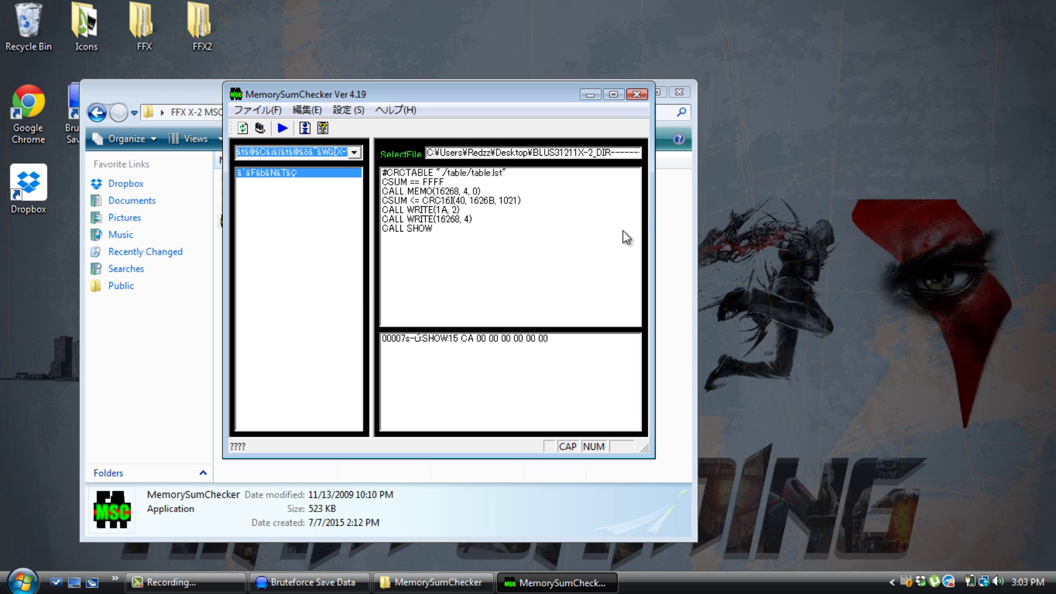
# Step: Switch to Bruteforce Save Data, open the SAVES file in Patch Creator, and compare its Method 2 checksum codes with the MemorySumChecker result
pyautogui.click(584, 94)
pyautogui.click(584, 94)
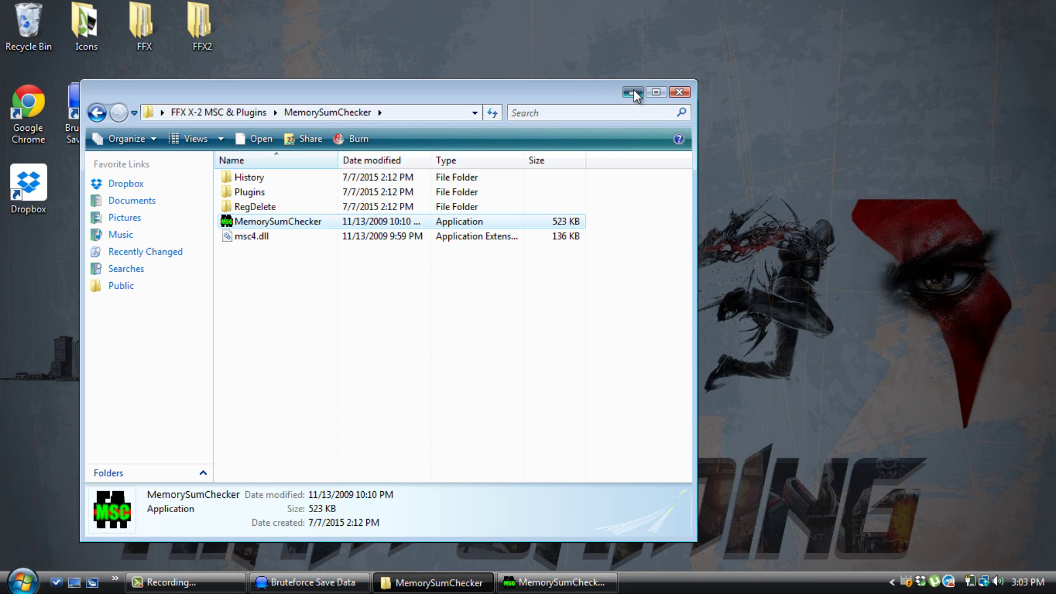
pyautogui.click(632, 92)
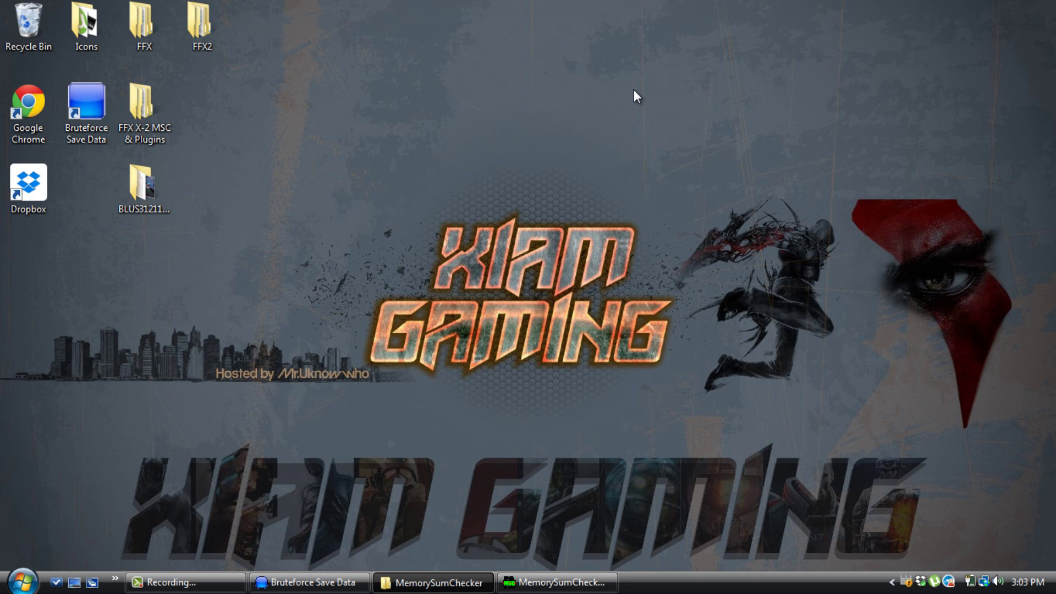
pyautogui.click(309, 582)
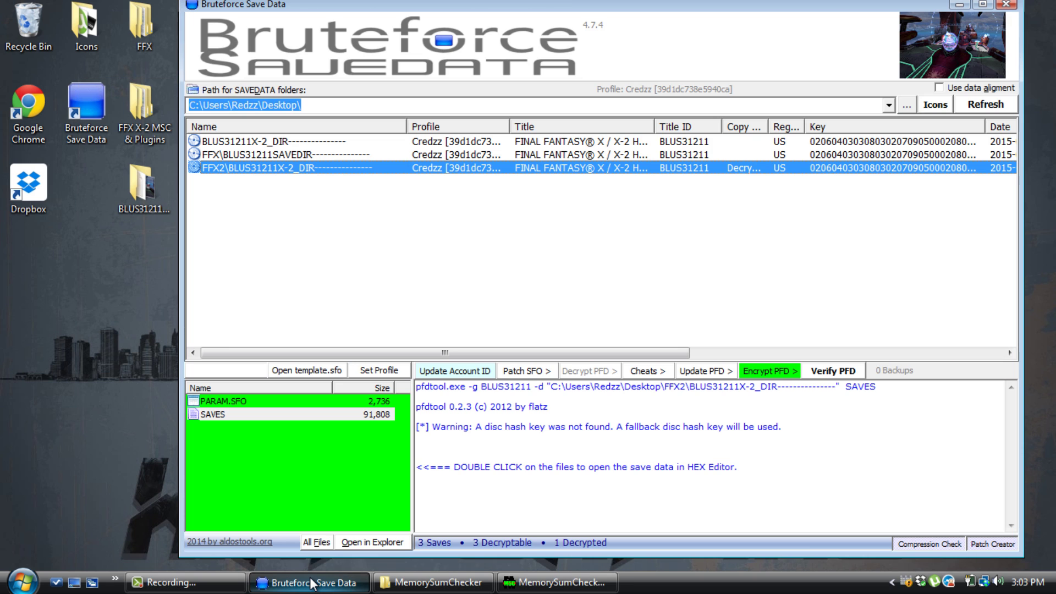
pyautogui.rightClick(286, 419)
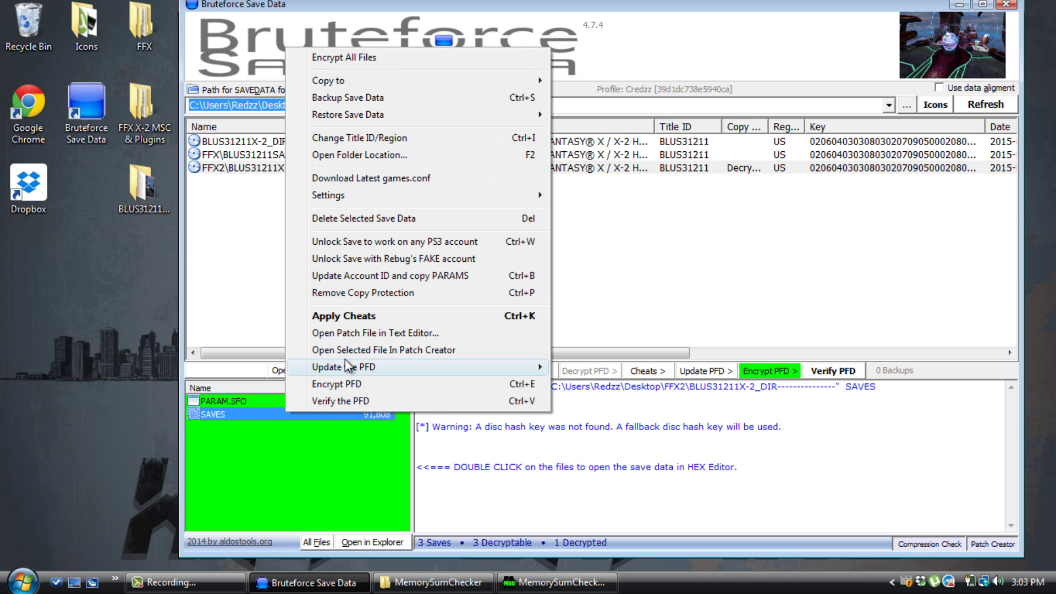
pyautogui.click(415, 352)
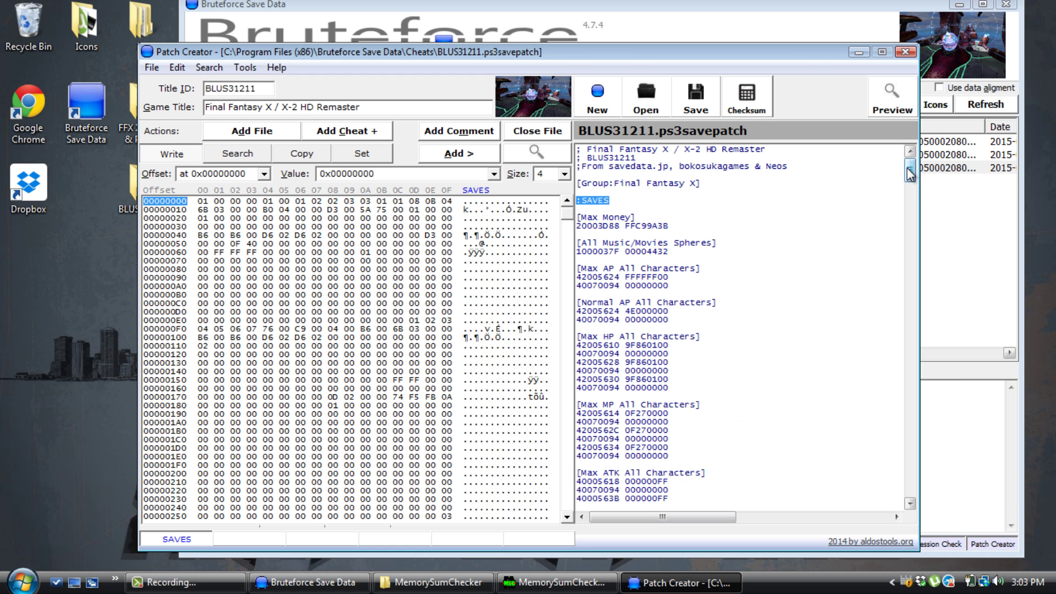
pyautogui.moveTo(910, 175); pyautogui.dragTo(902, 516)
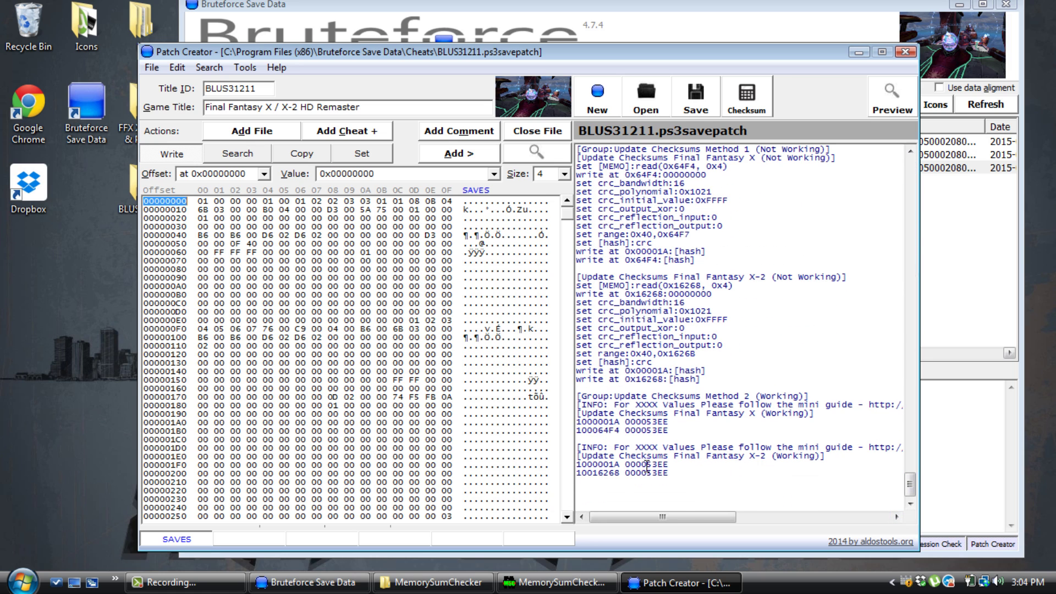
pyautogui.click(929, 469)
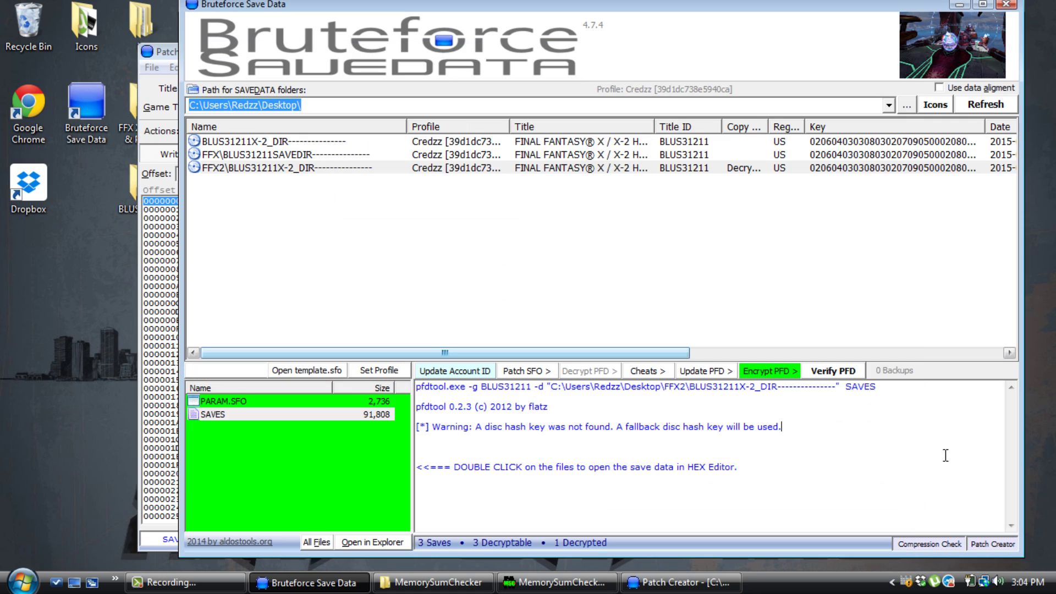
pyautogui.click(524, 584)
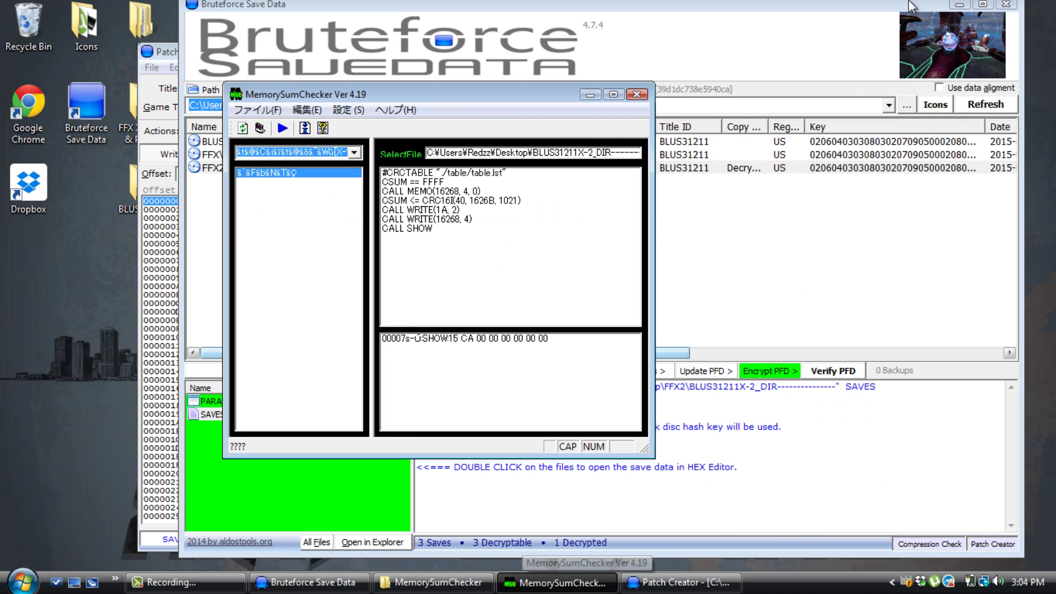
pyautogui.click(651, 587)
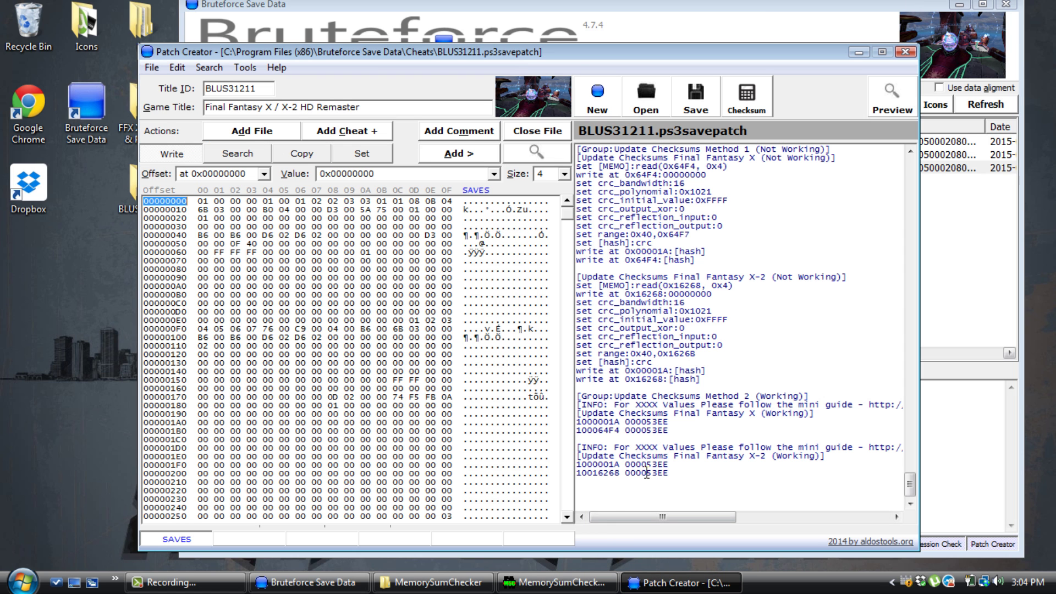
# Step: Replace the last four digits of both Update Checksums Final Fantasy X-2 (Working) codes with 15CA
pyautogui.moveTo(646, 473); pyautogui.dragTo(669, 473)
pyautogui.press('BackSpace')
pyautogui.write('15CA')
pyautogui.moveTo(647, 464); pyautogui.dragTo(671, 463)
pyautogui.press('BackSpace')
pyautogui.write('1')
pyautogui.write('5CA')
# Step: Replace the last four digits of both Update Checksums Final Fantasy X (Working) codes with 15CA
pyautogui.moveTo(647, 430); pyautogui.dragTo(685, 430)
pyautogui.write('15C')
pyautogui.write('A')
pyautogui.moveTo(641, 421); pyautogui.dragTo(682, 422)
pyautogui.write('01')
pyautogui.press('BackSpace')
pyautogui.write('15CA')
# Step: Save the edited BLUS31211.ps3savepatch file, then close Patch Creator and MemorySumChecker
pyautogui.click(152, 67)
pyautogui.click(242, 121)
pyautogui.click(905, 52)
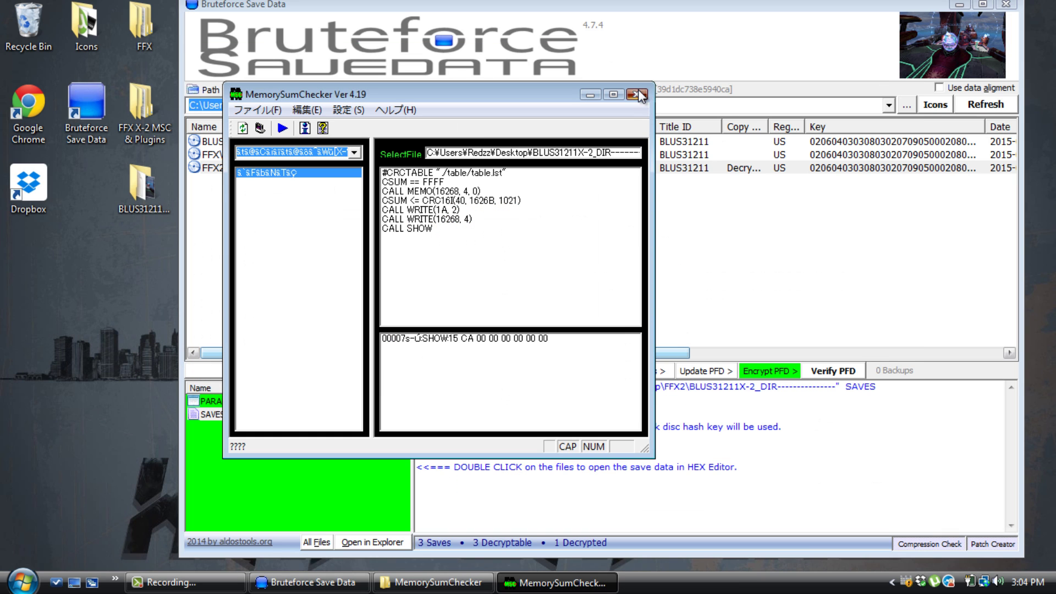
pyautogui.click(637, 95)
# Step: Encrypt the decrypted files of the FFX2\BLUS31211X-2_DIR save and close Bruteforce Save Data
pyautogui.click(755, 372)
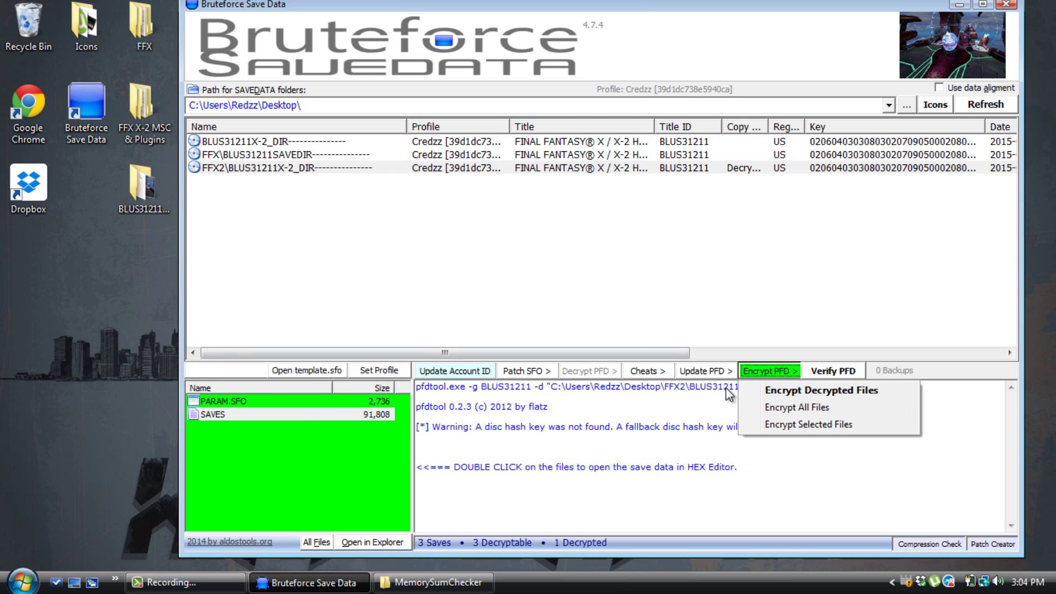
pyautogui.click(770, 389)
pyautogui.click(469, 342)
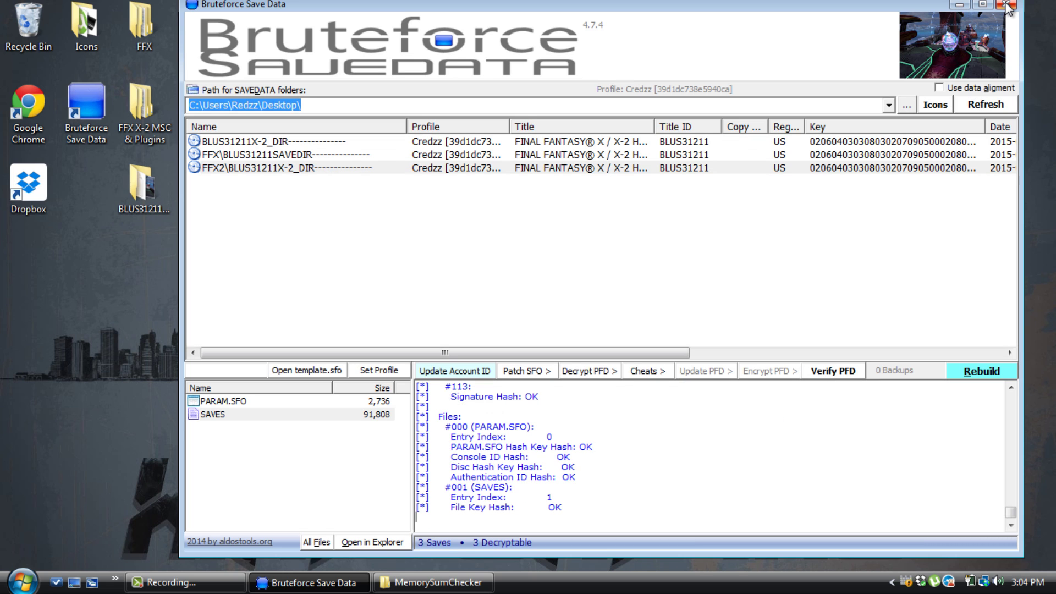
pyautogui.click(1007, 5)
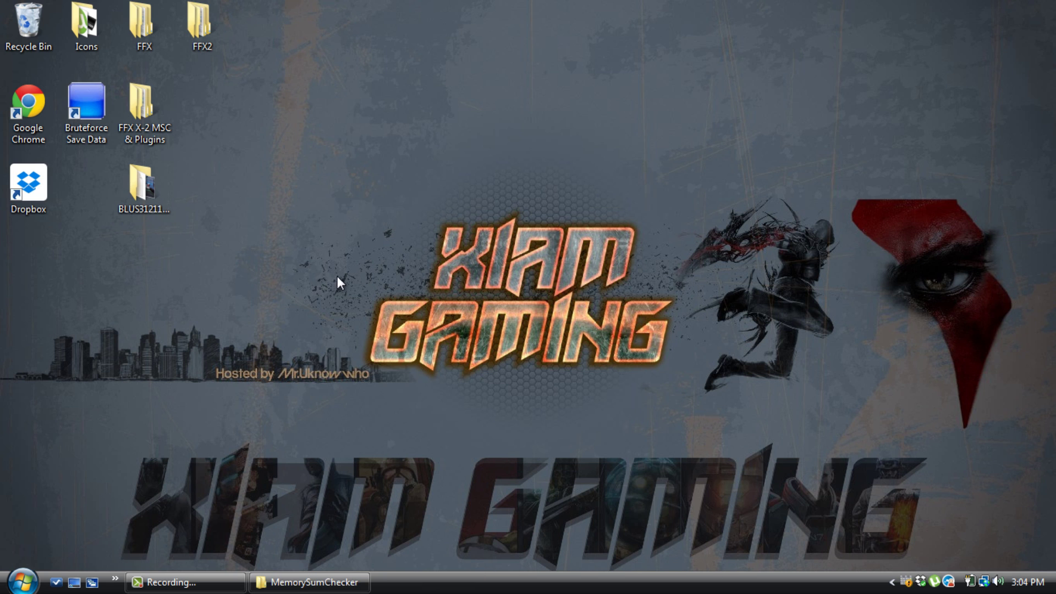